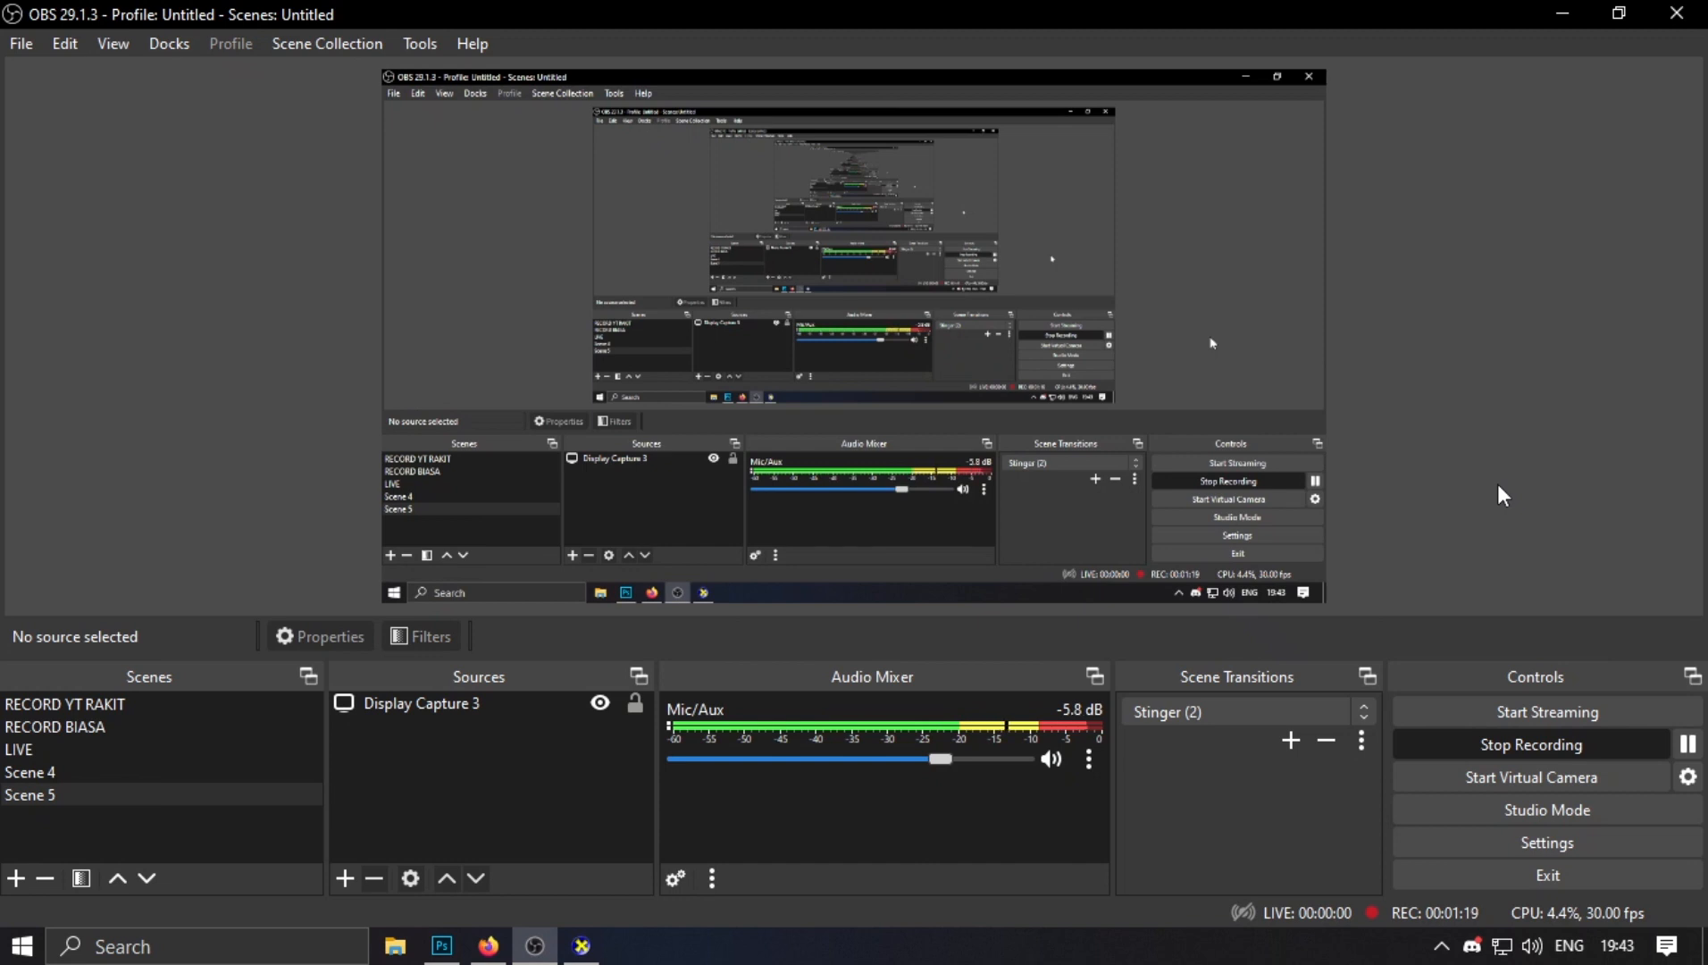
- Review the computer's system and display specifications in the DirectX Diagnostic Tool, then close it
left_click(581, 945)
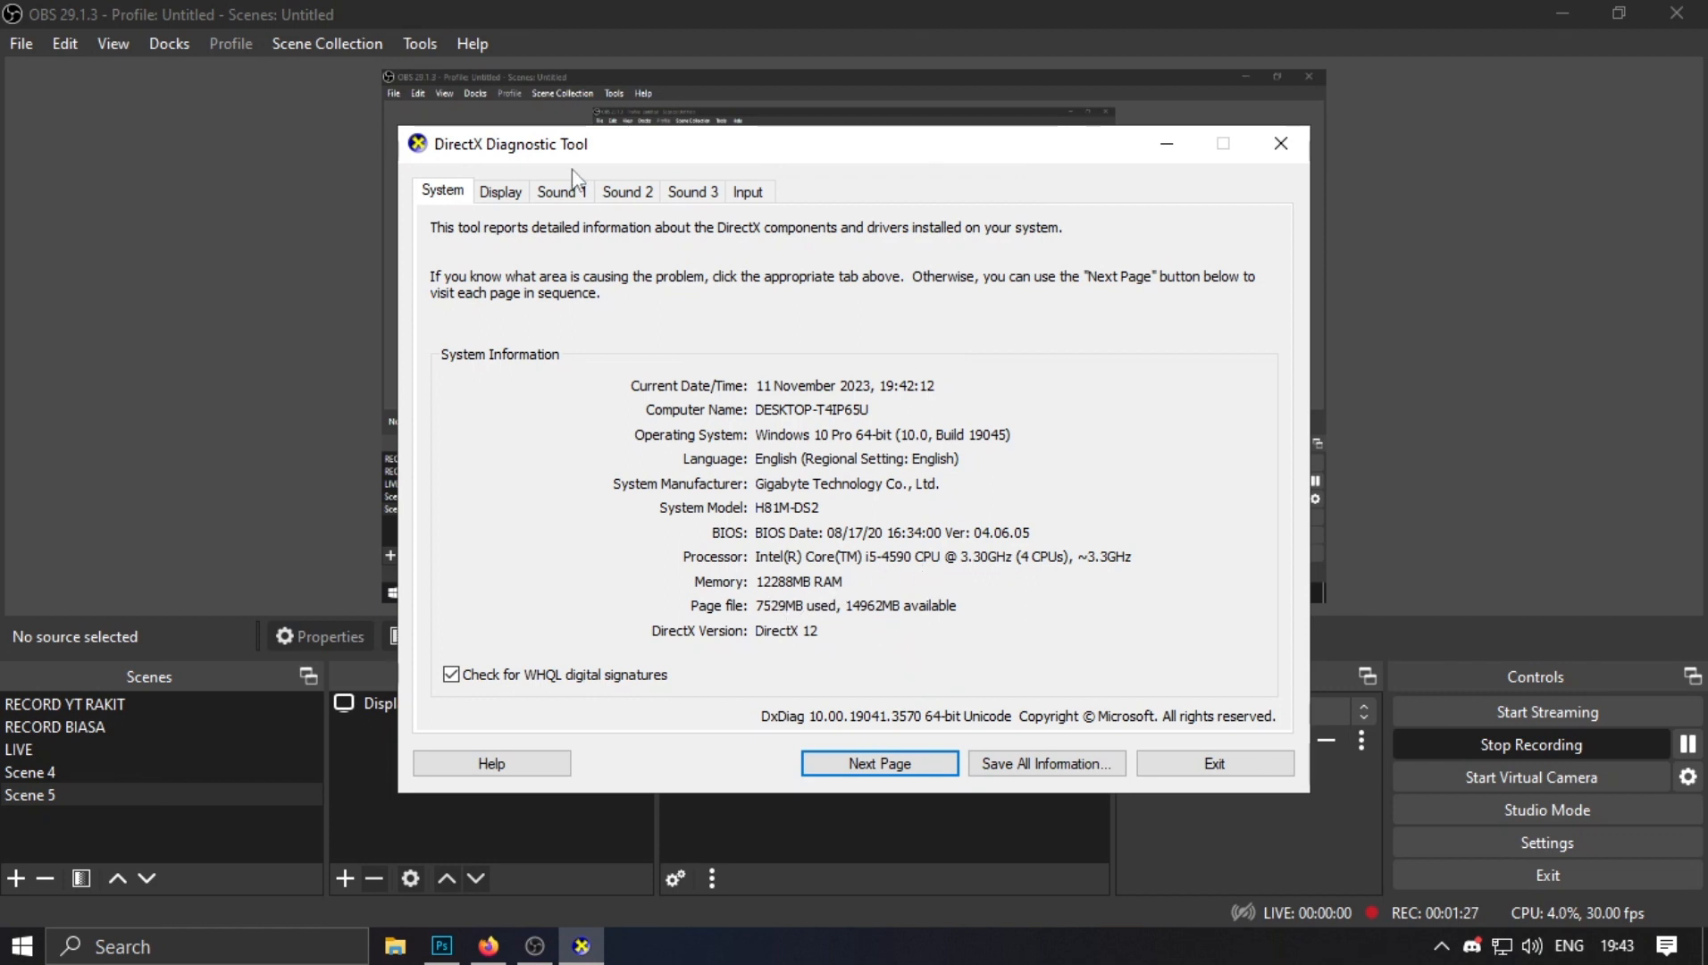
left_click(505, 191)
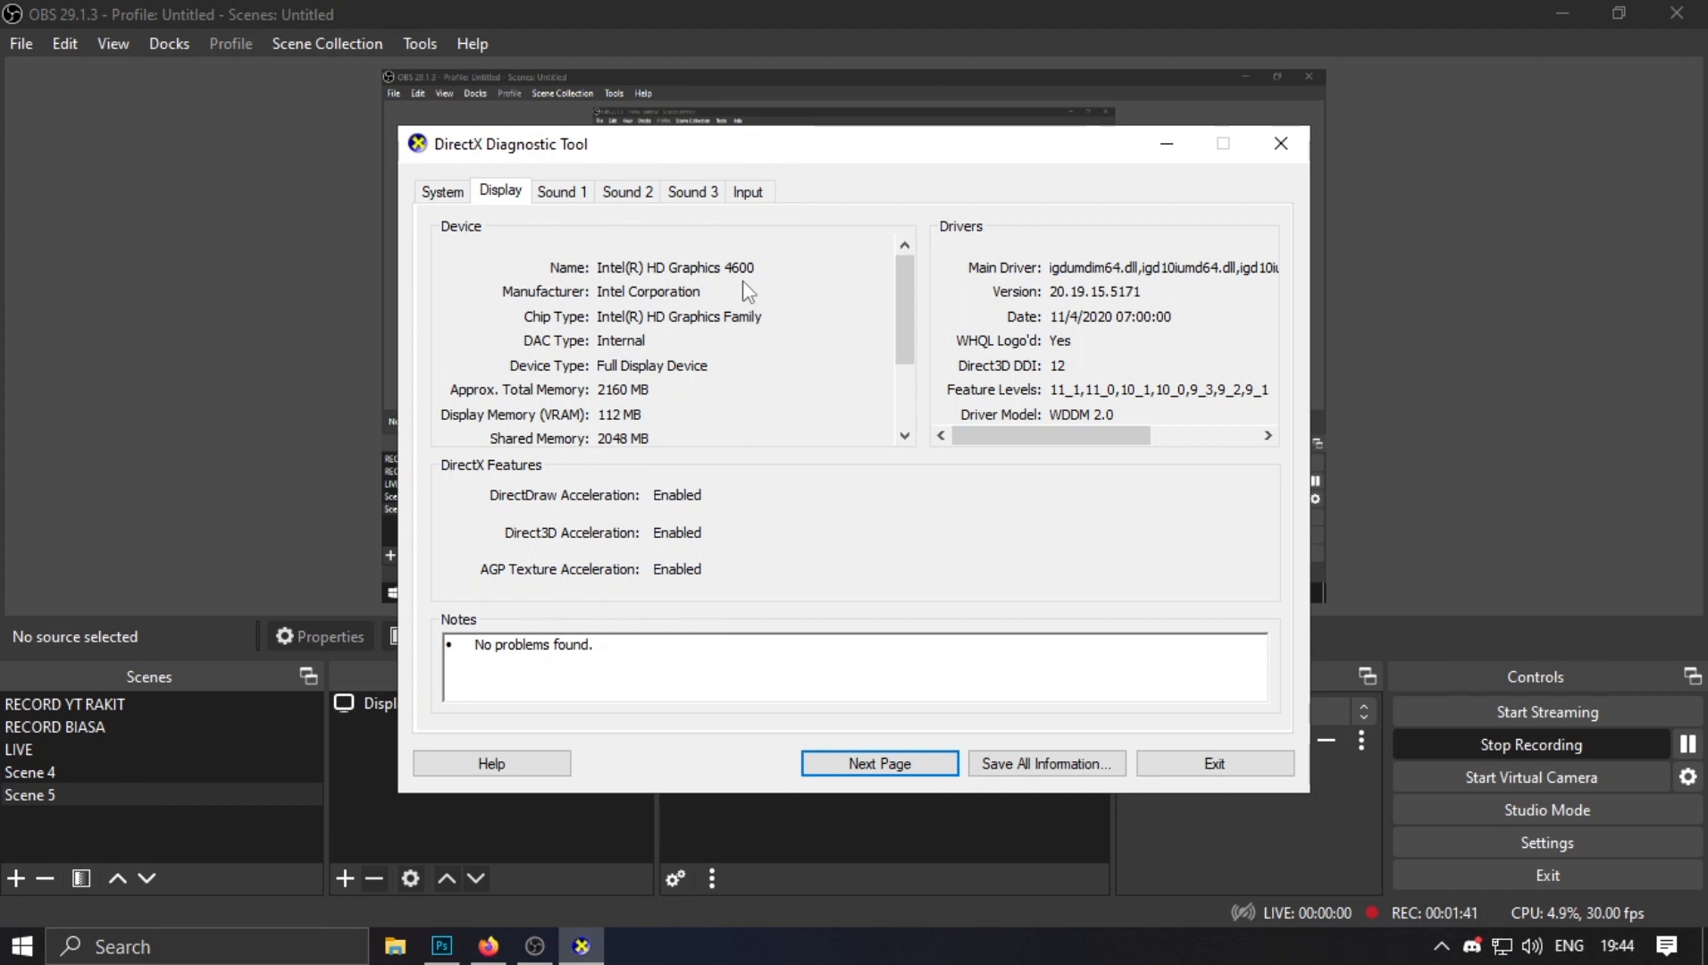
scroll(759, 303, "down", 2)
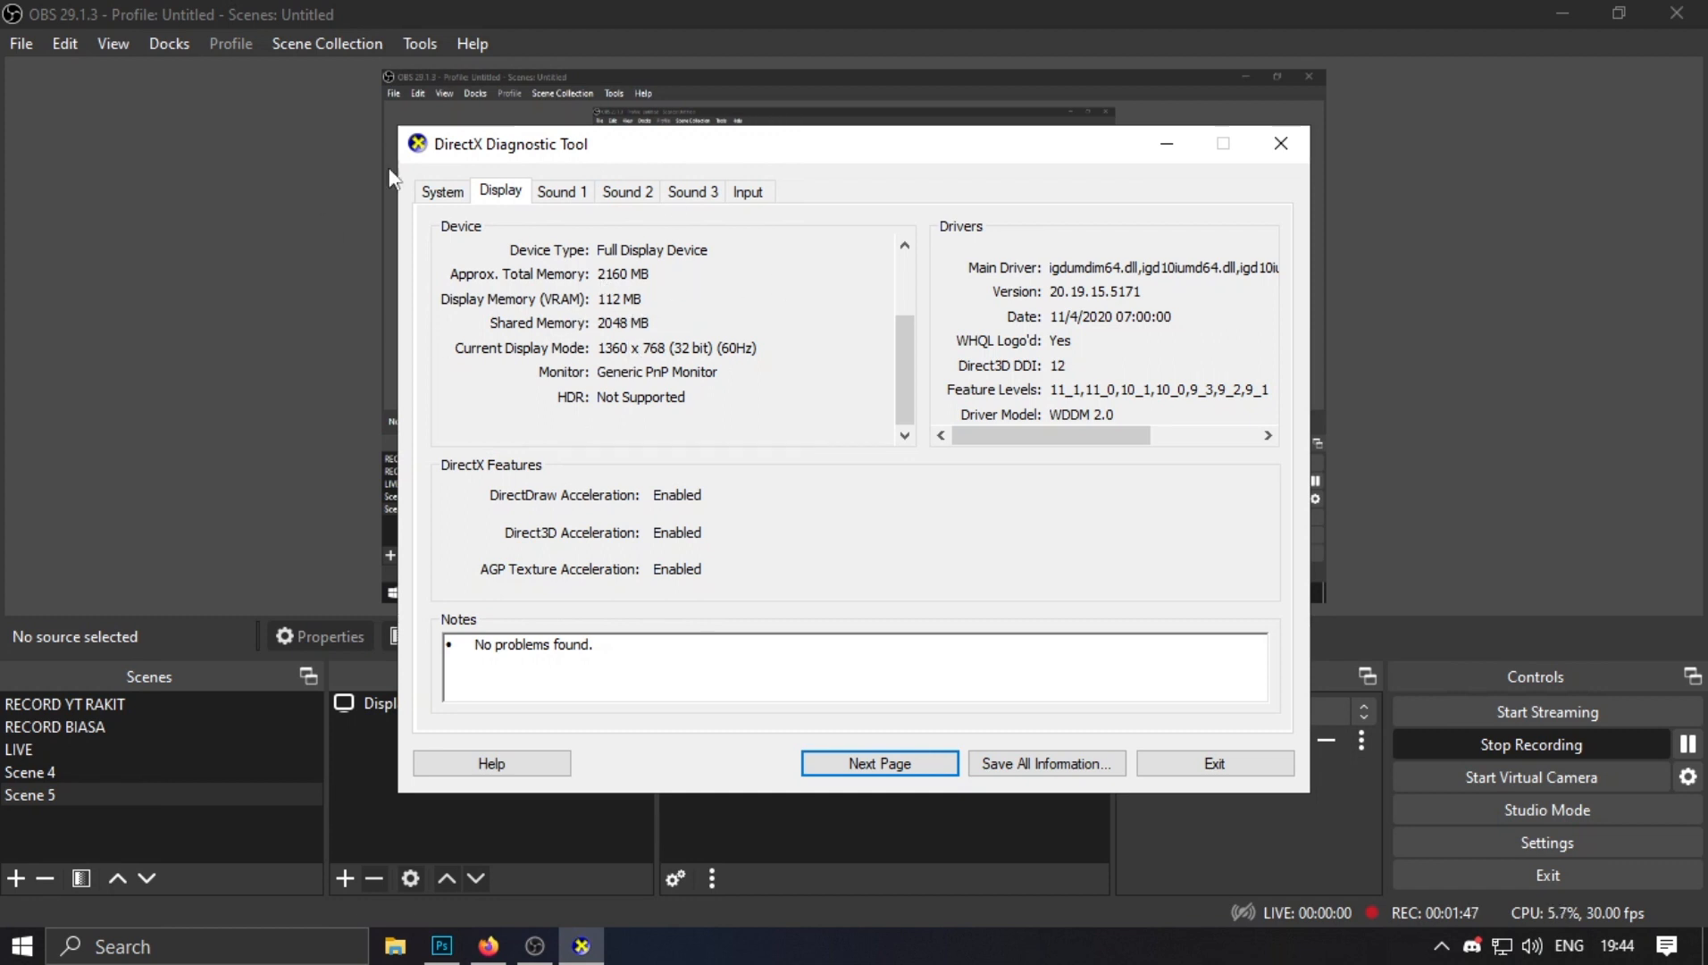
left_click(445, 190)
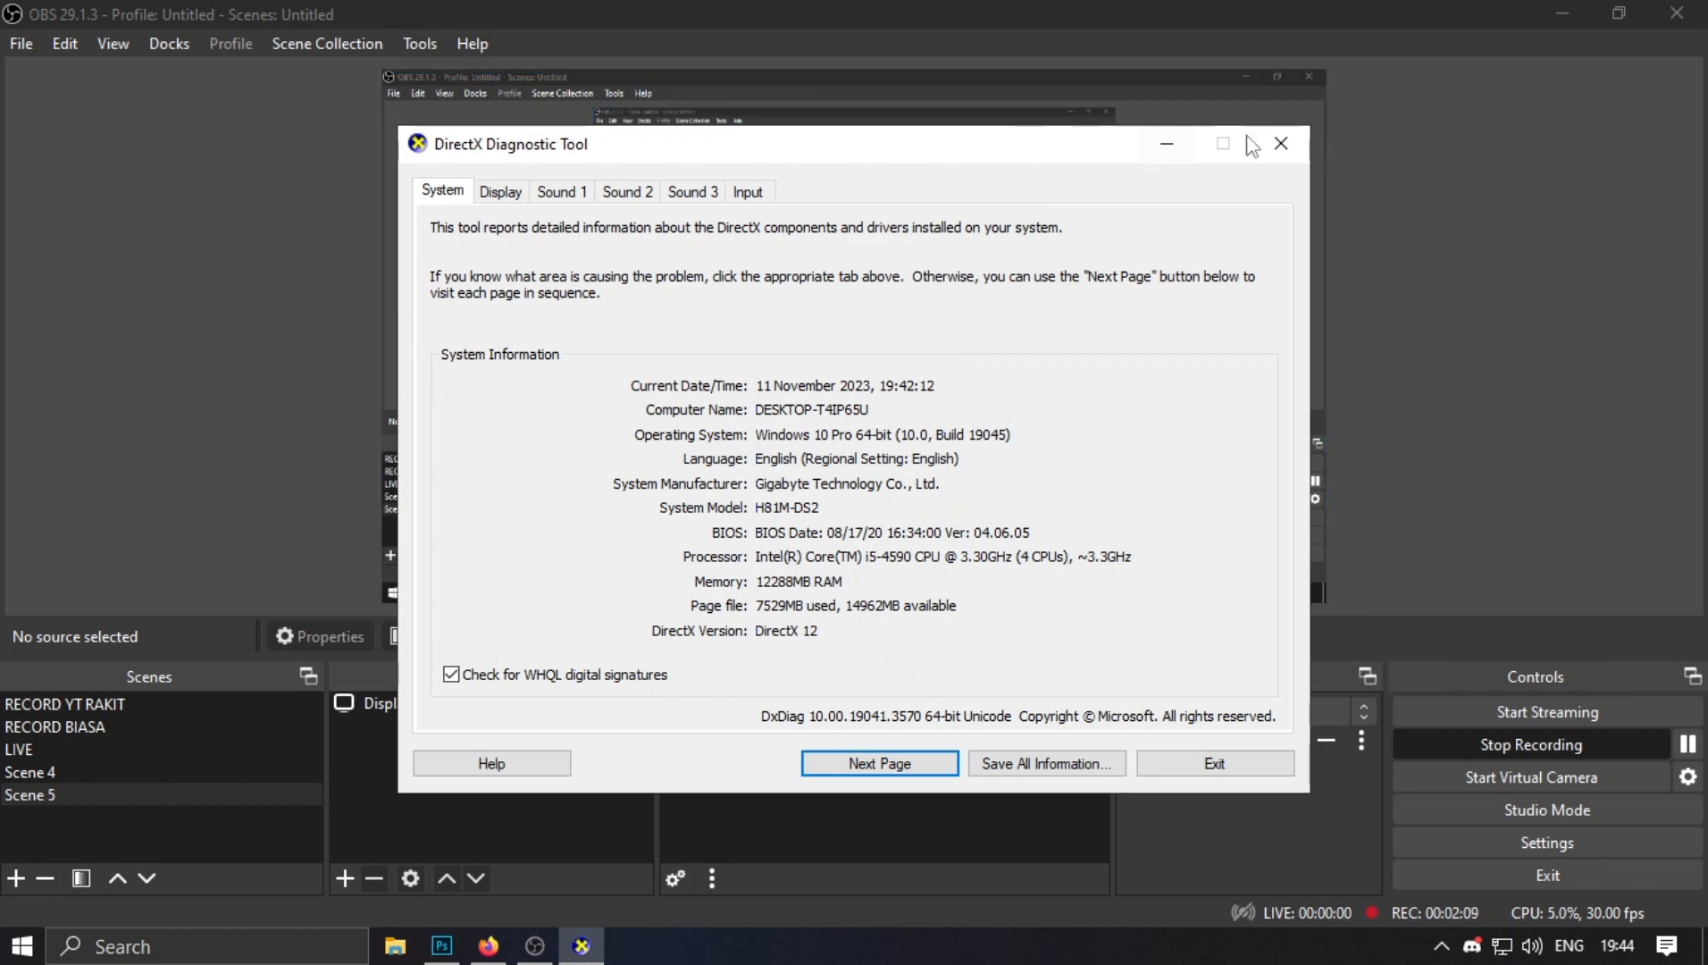
left_click(1279, 144)
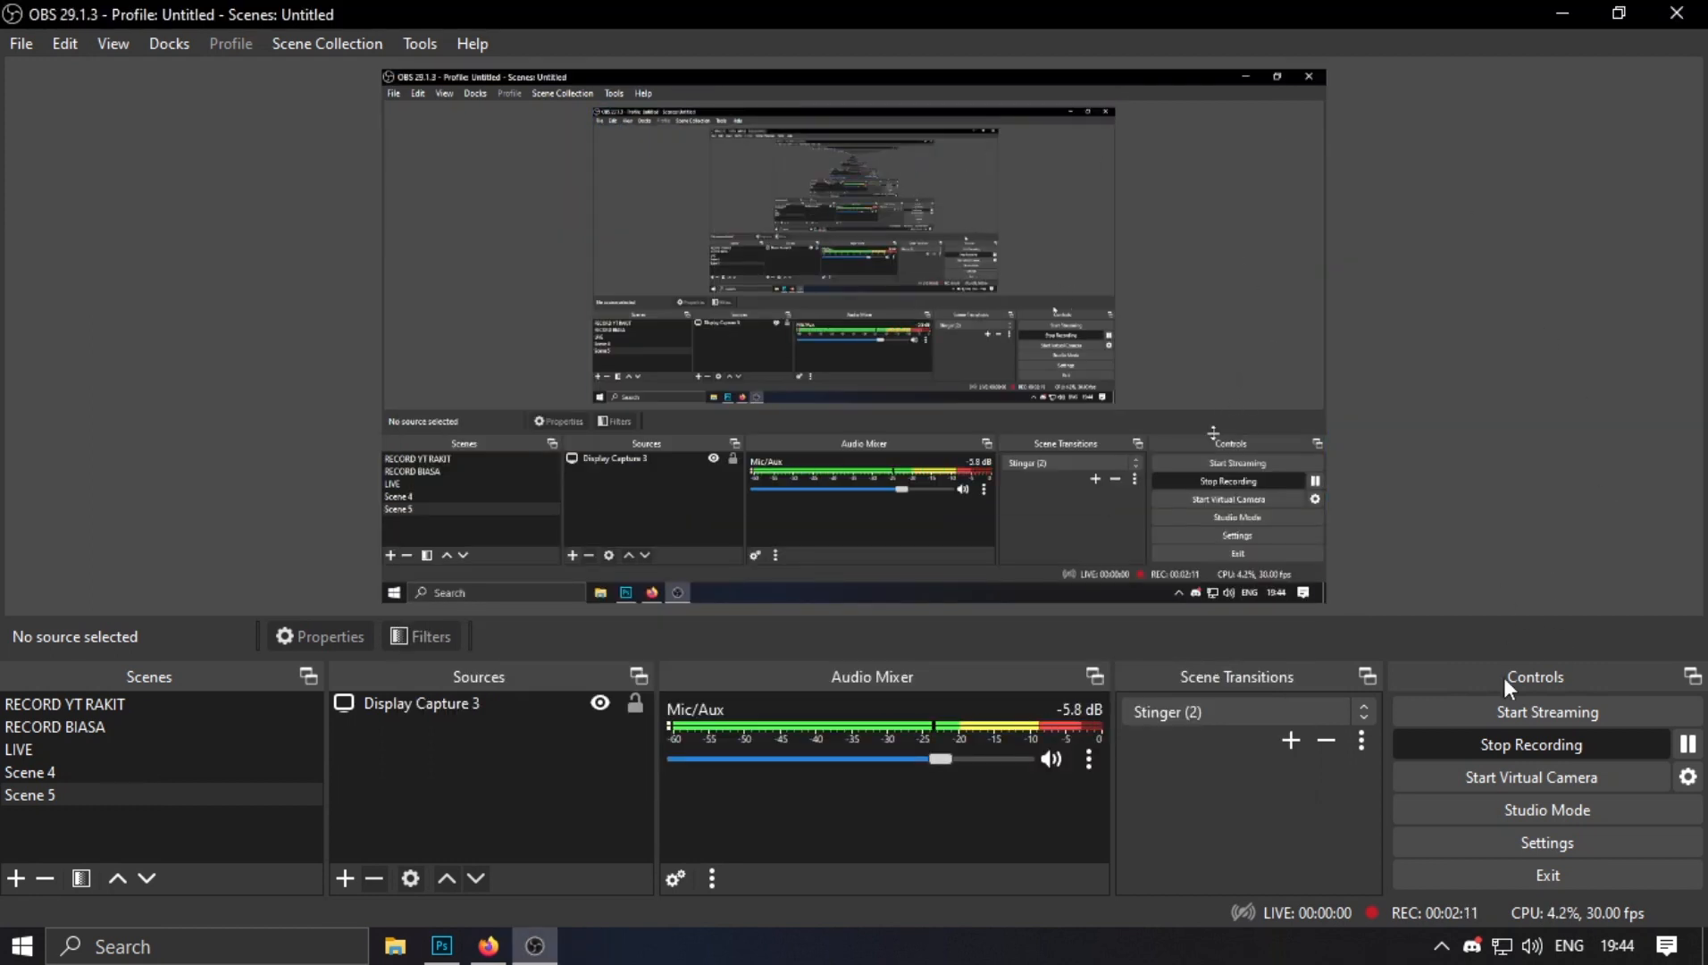
- Examine the streaming video bitrate and the encoder preset choices in the OBS output settings
left_click(1514, 835)
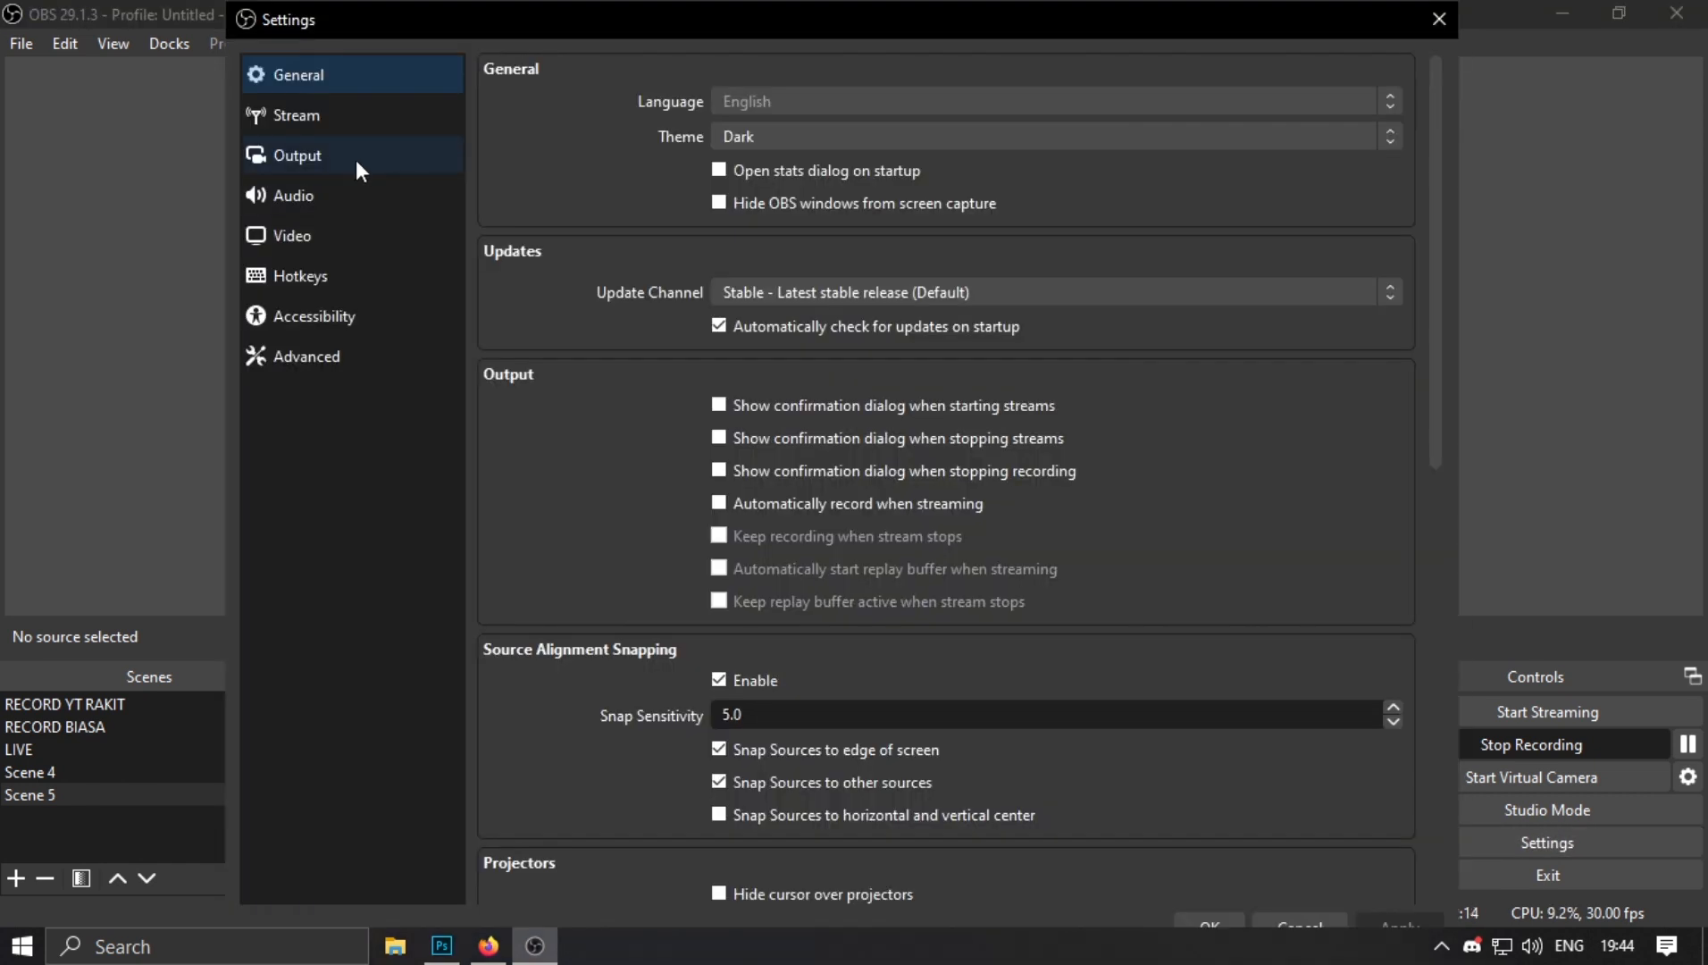
left_click(339, 156)
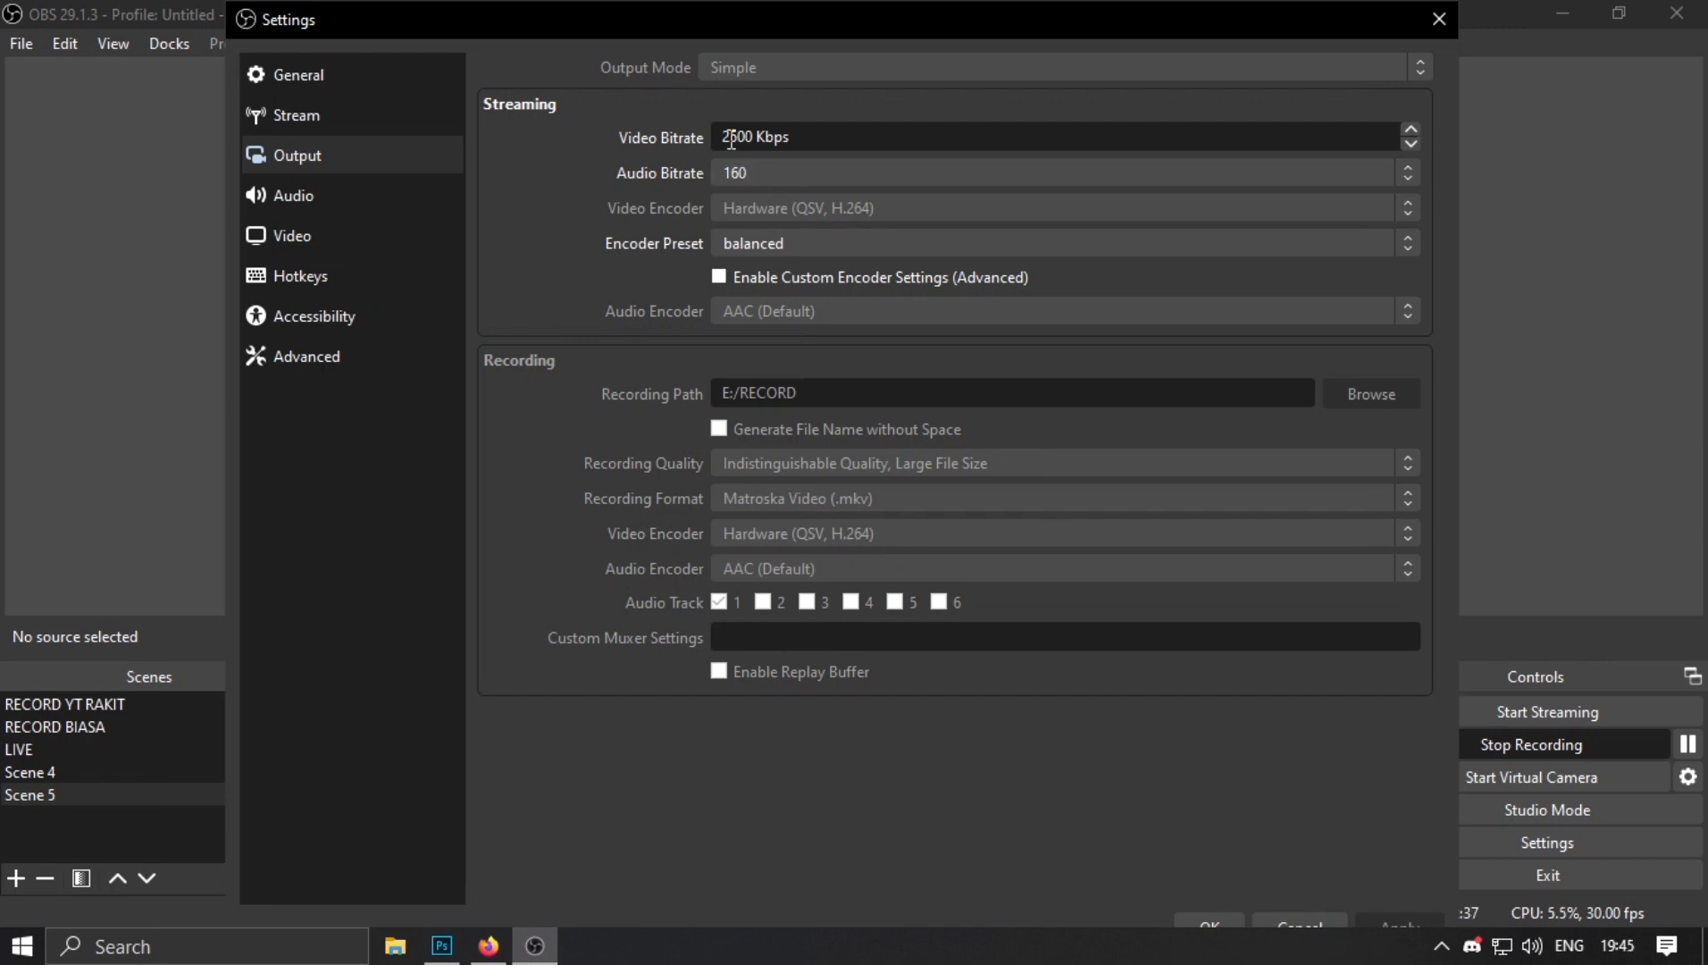
left_click(787, 136)
left_click(787, 136)
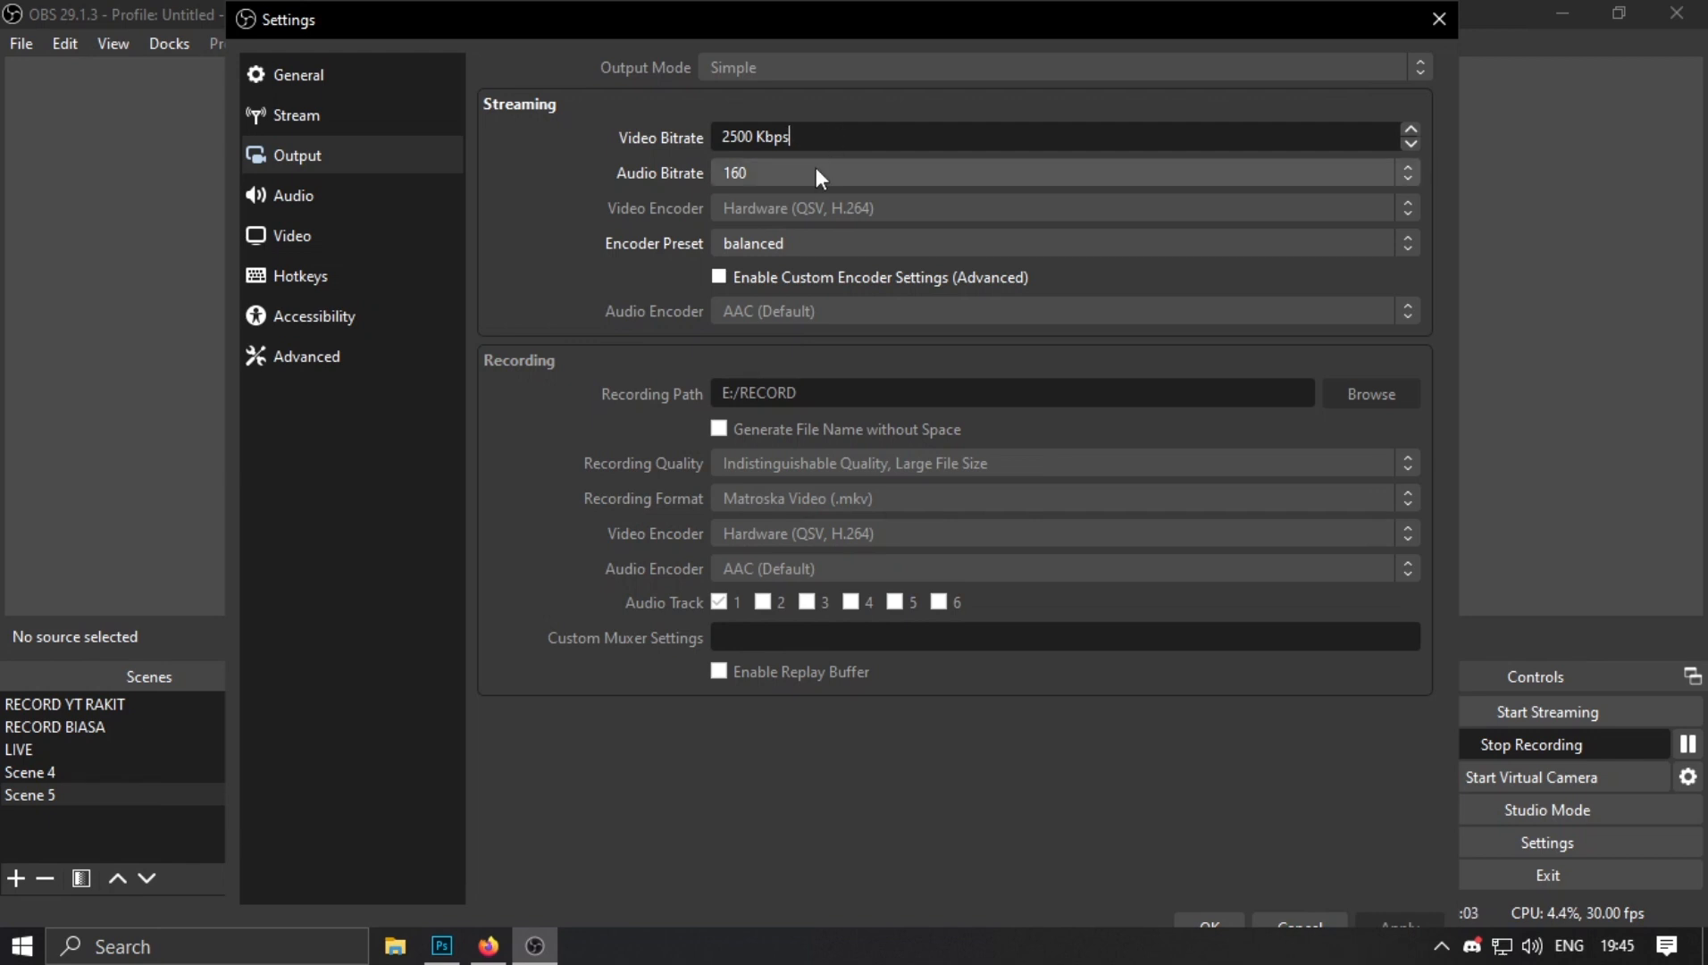
left_click(729, 244)
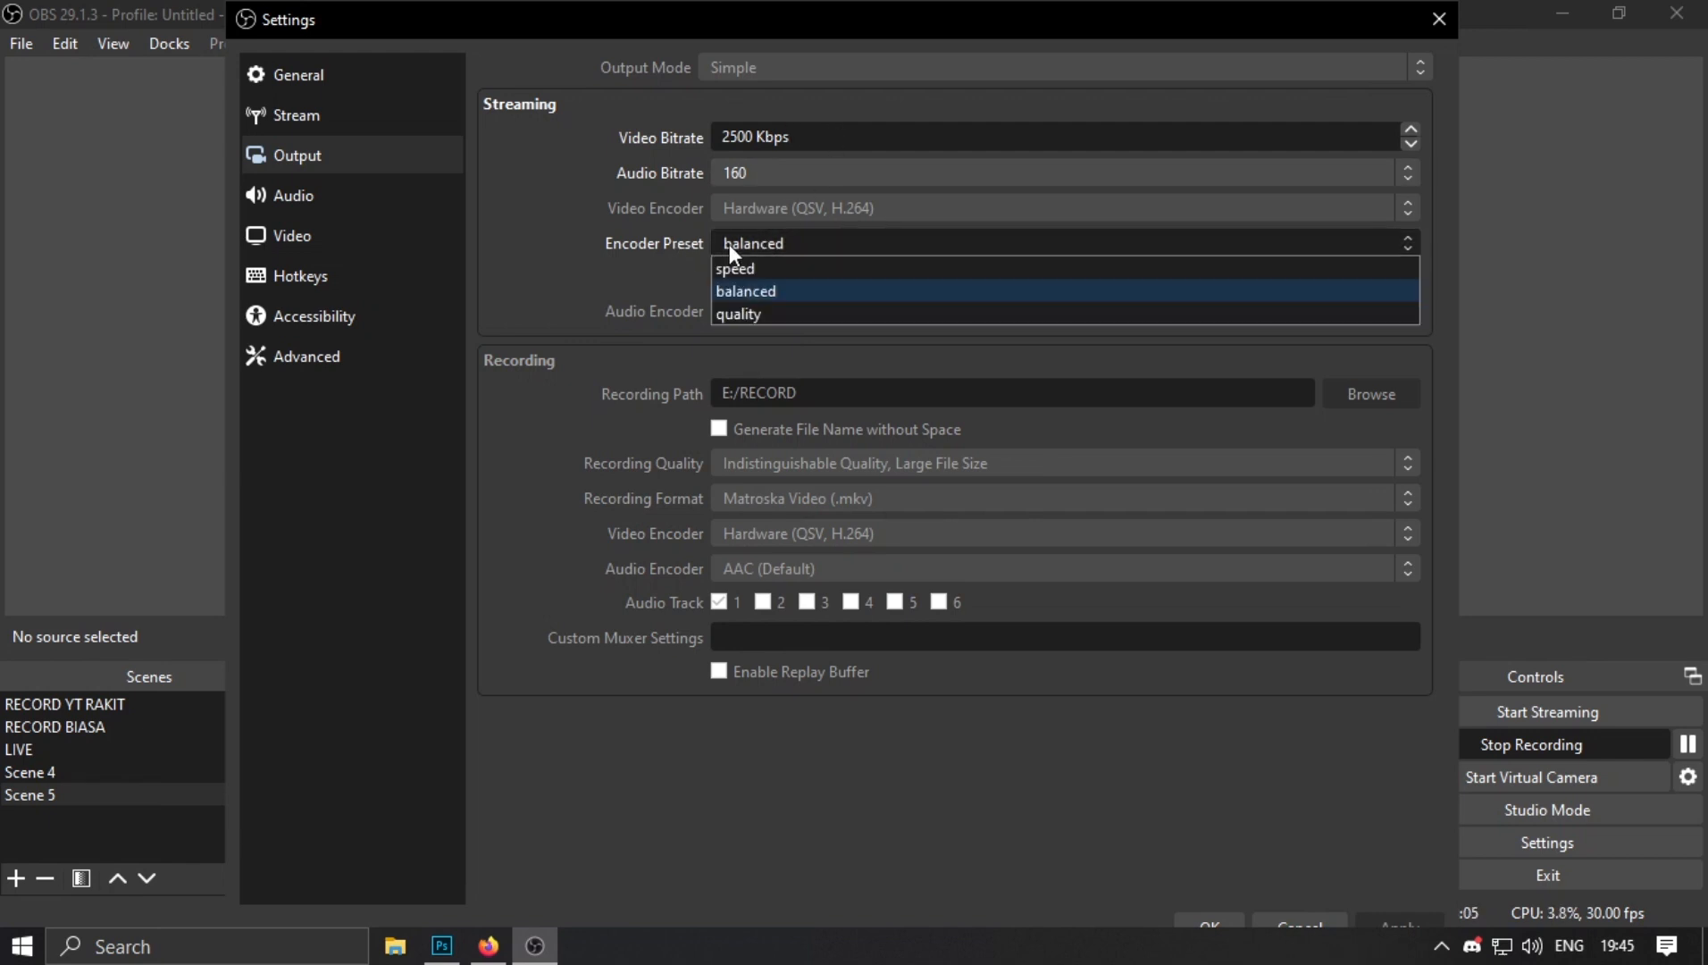
left_click(729, 244)
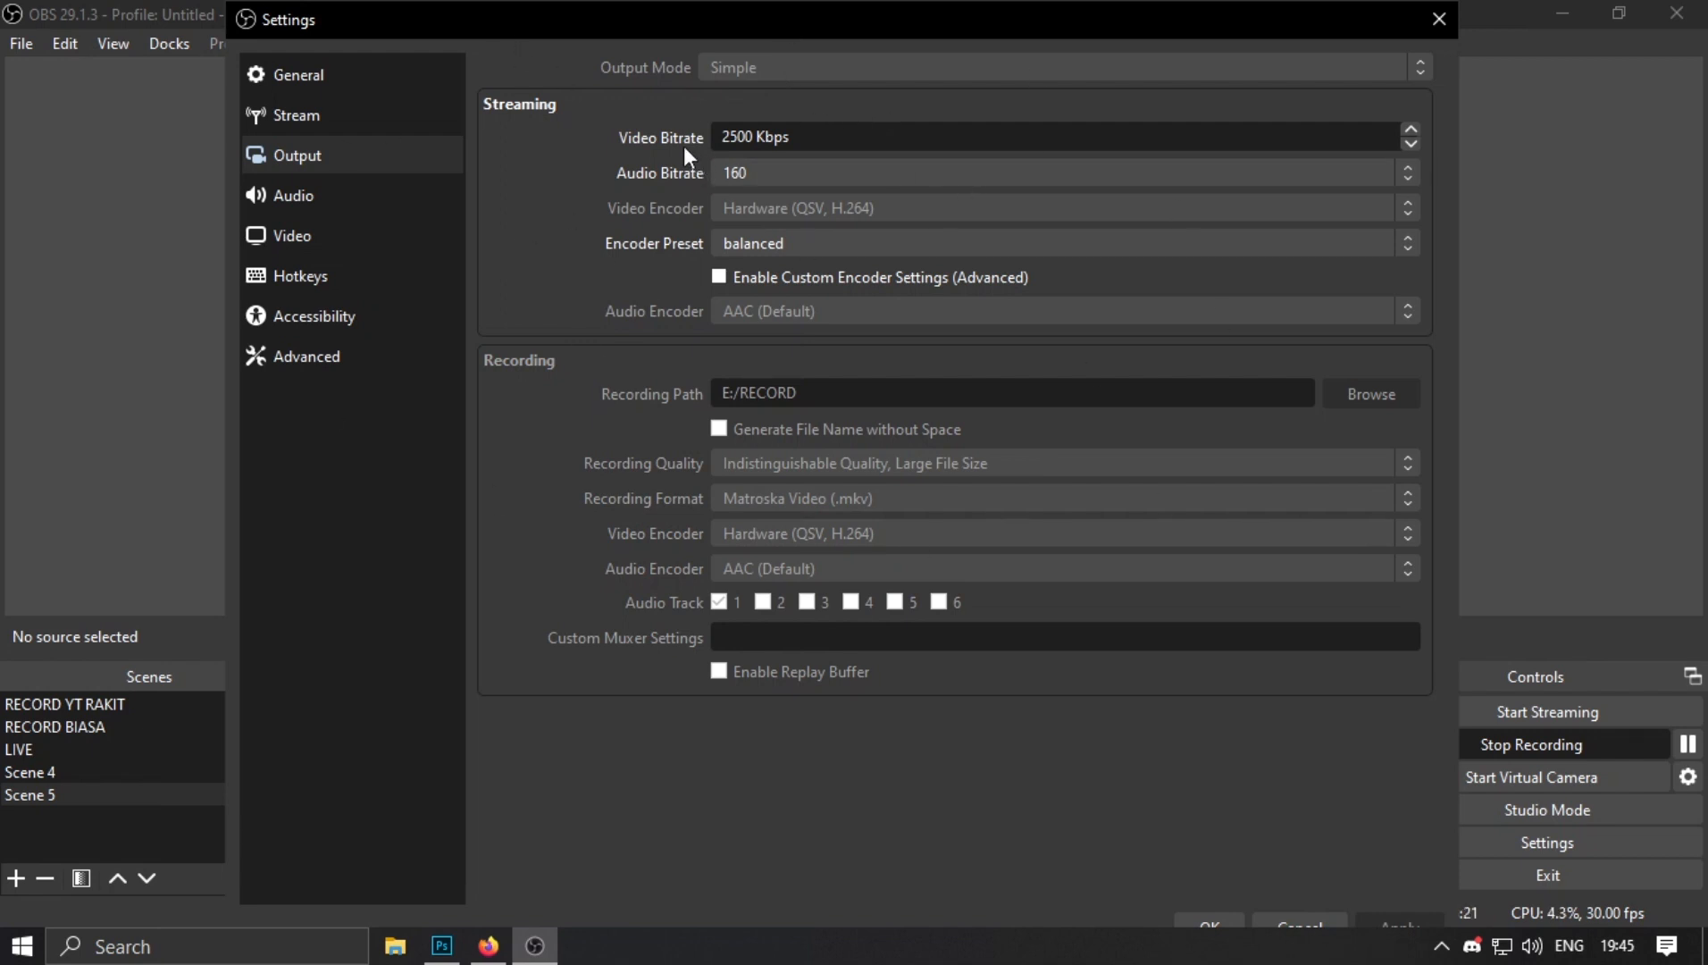
left_click_drag(722, 136, 812, 124)
left_click(747, 237)
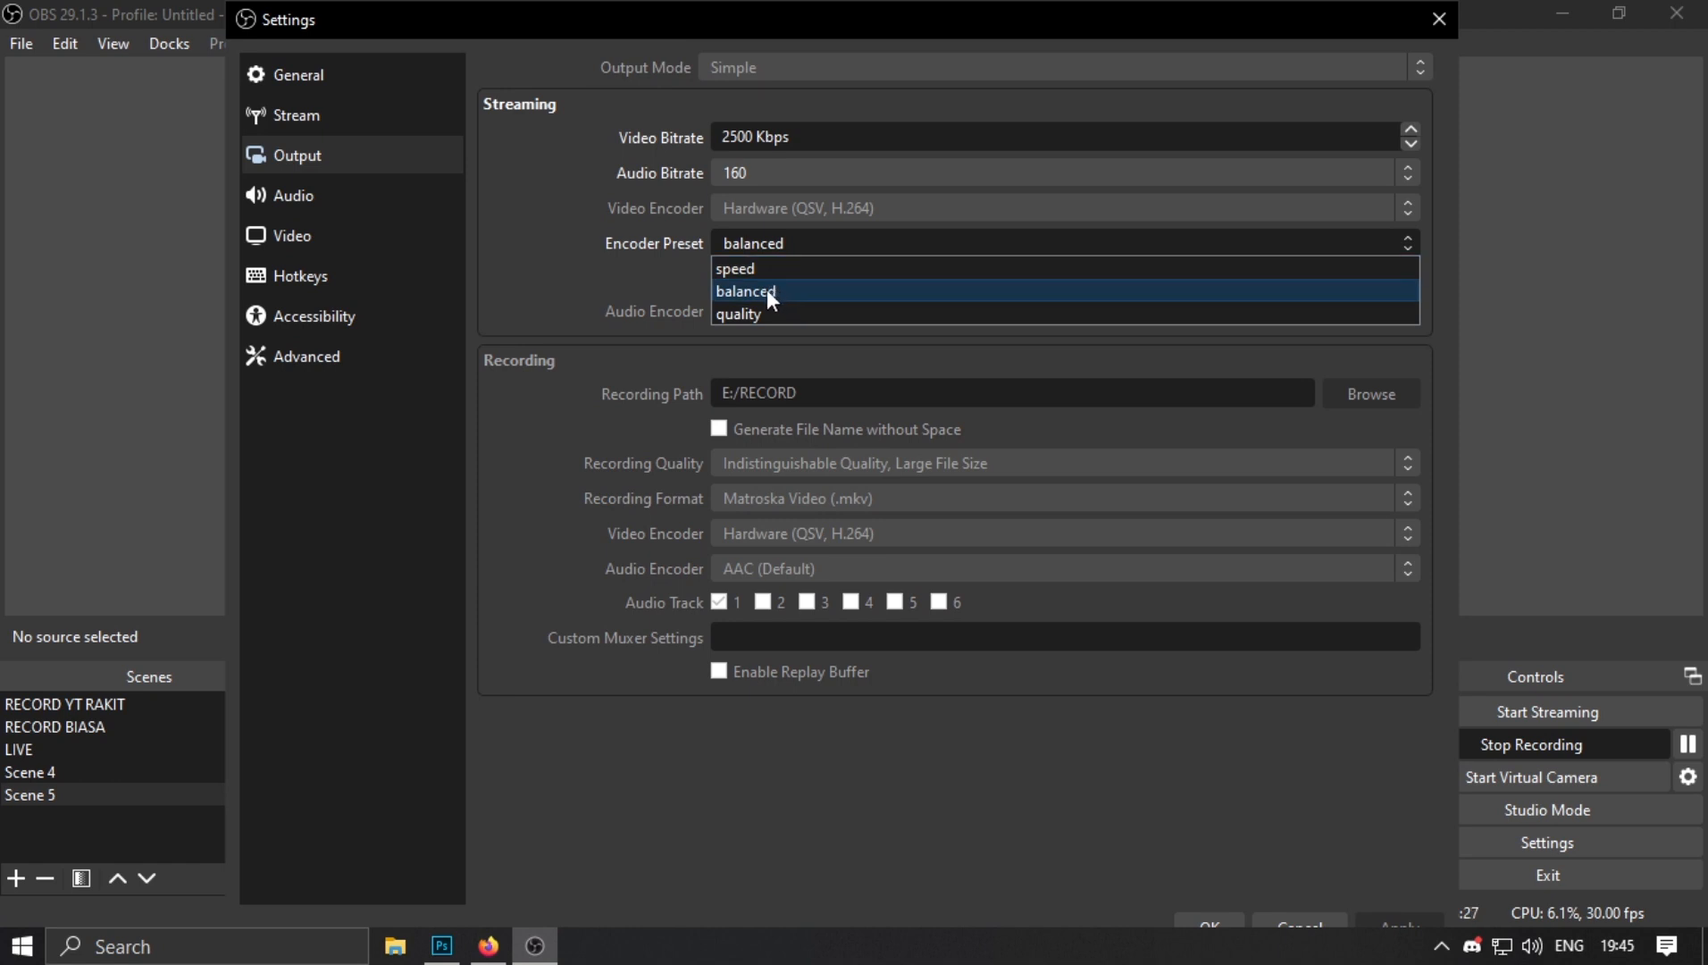
left_click(668, 248)
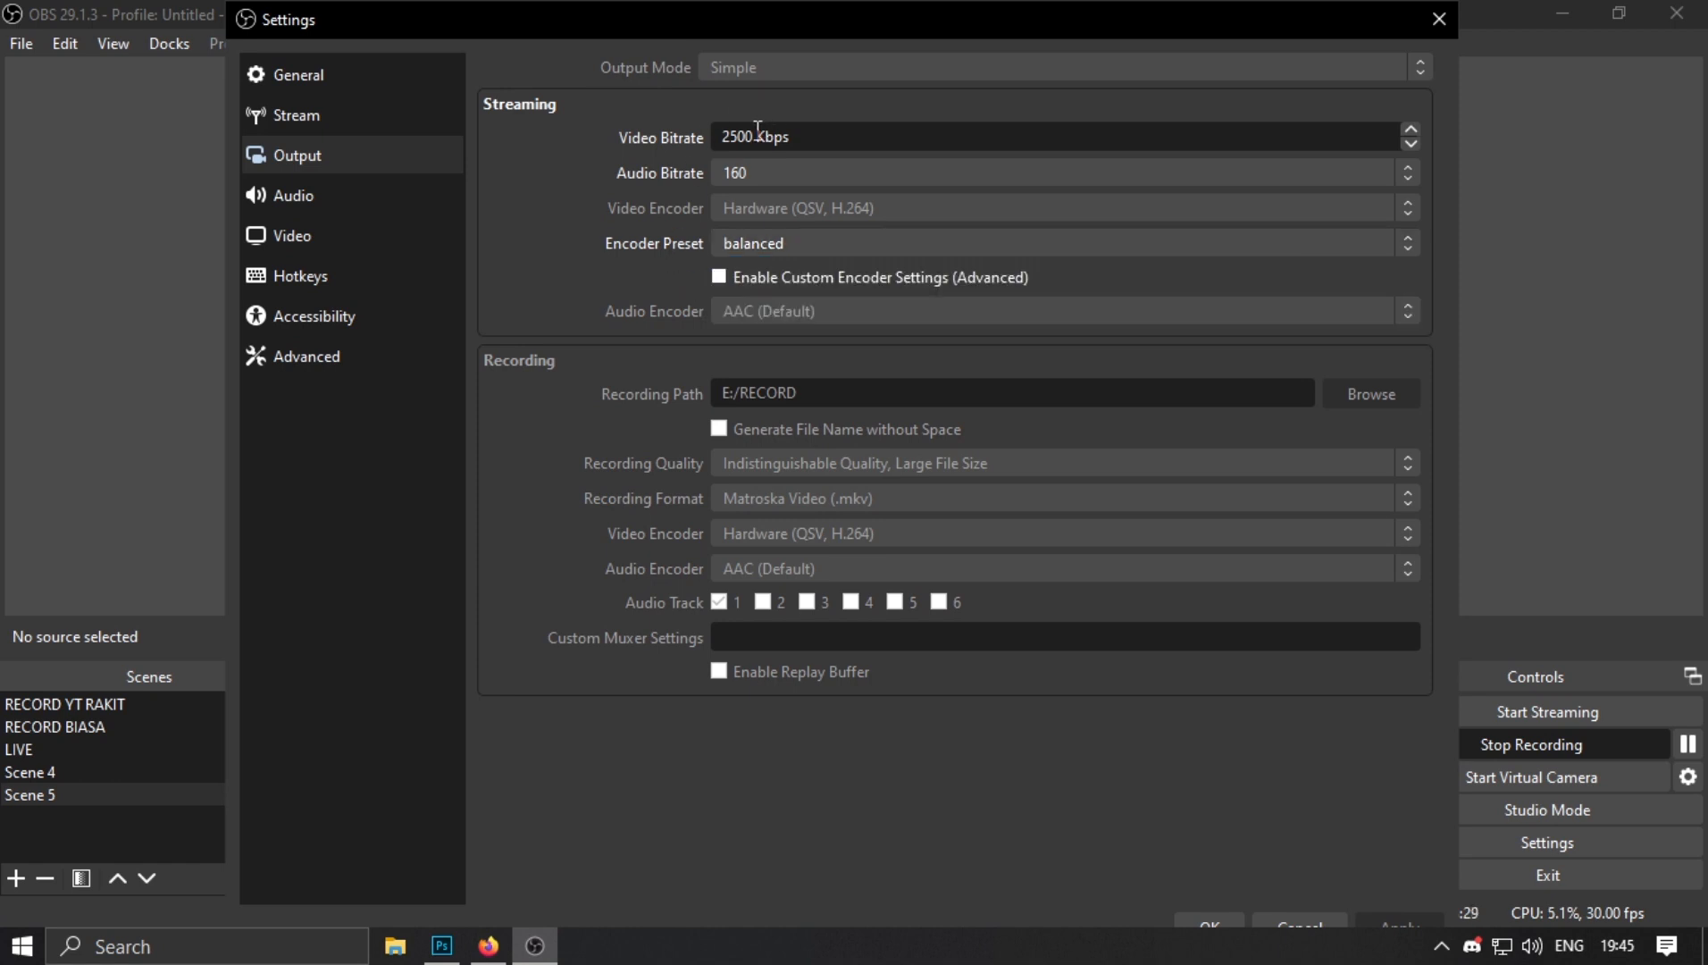
left_click_drag(814, 137, 699, 148)
left_click(644, 151)
- Look over the video resolution and frame rate settings and the advanced settings
left_click(293, 246)
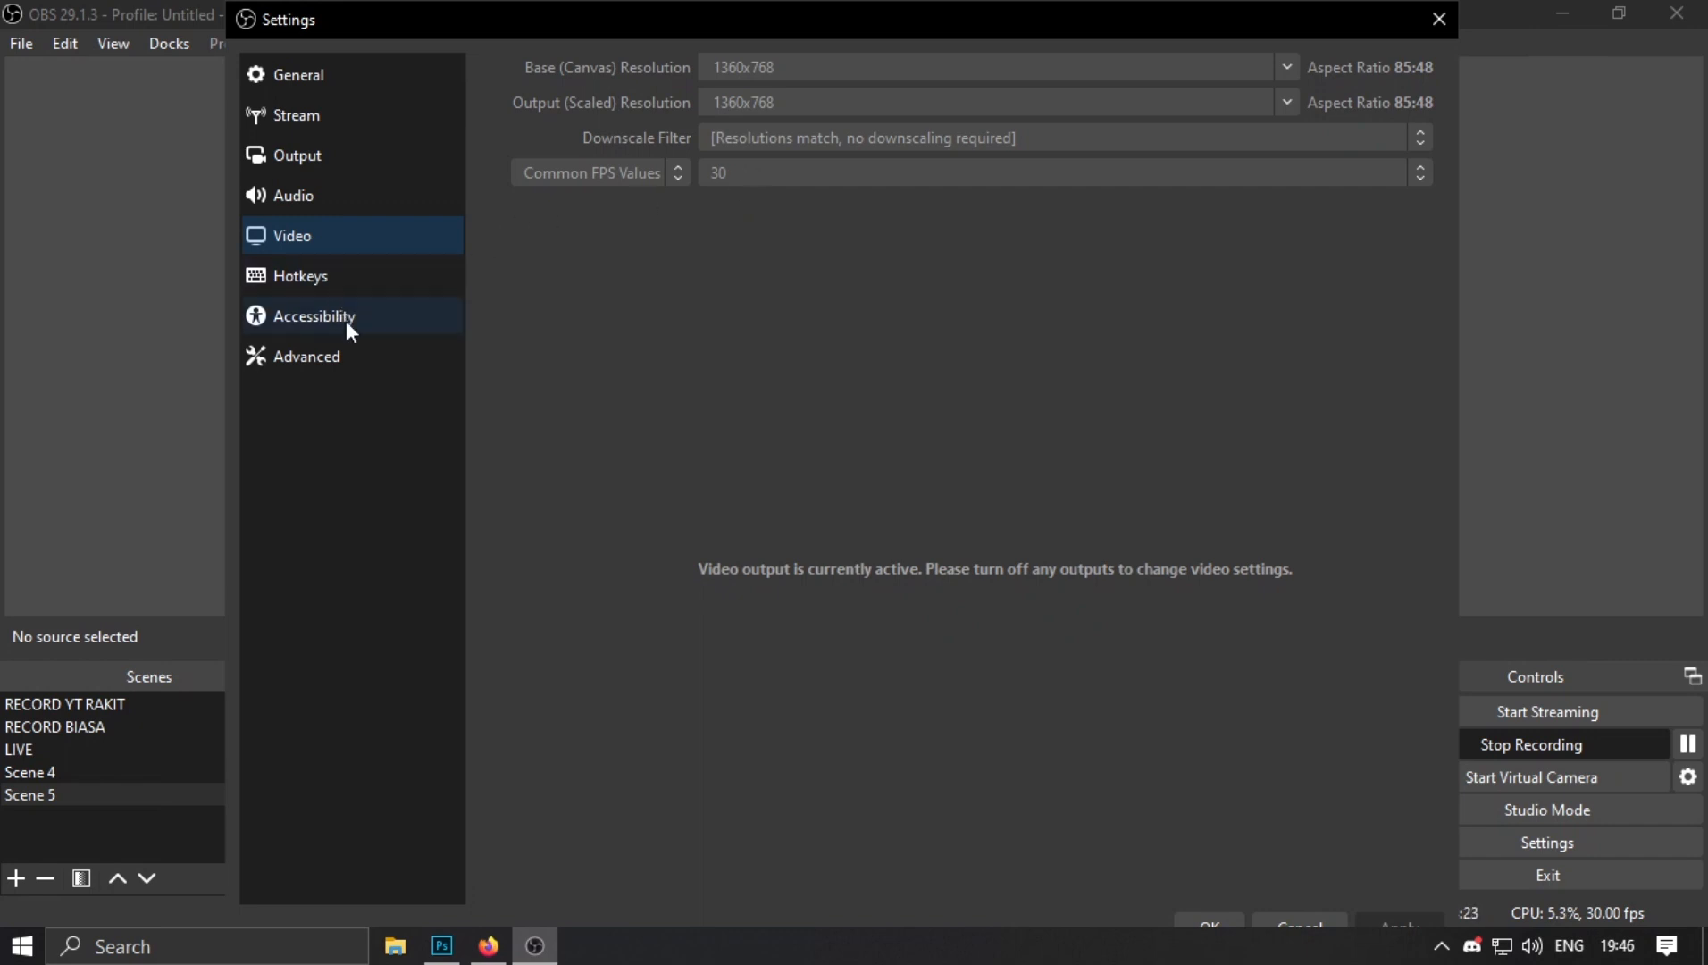
left_click(344, 348)
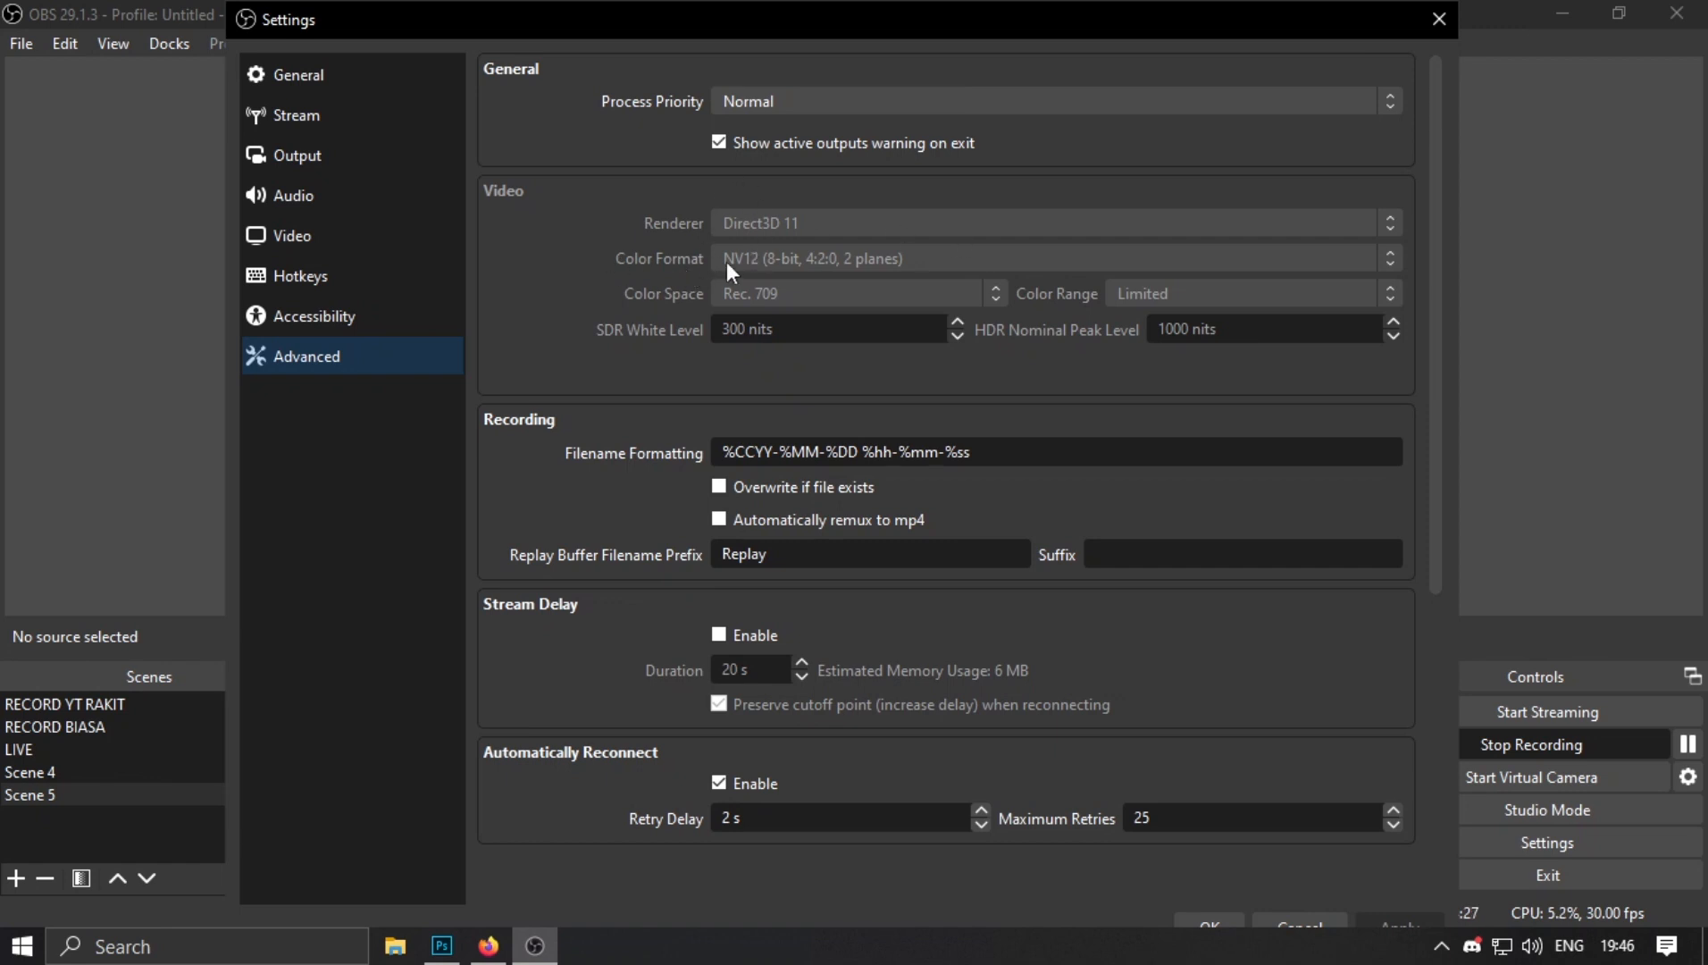
scroll(603, 342, "down", 5)
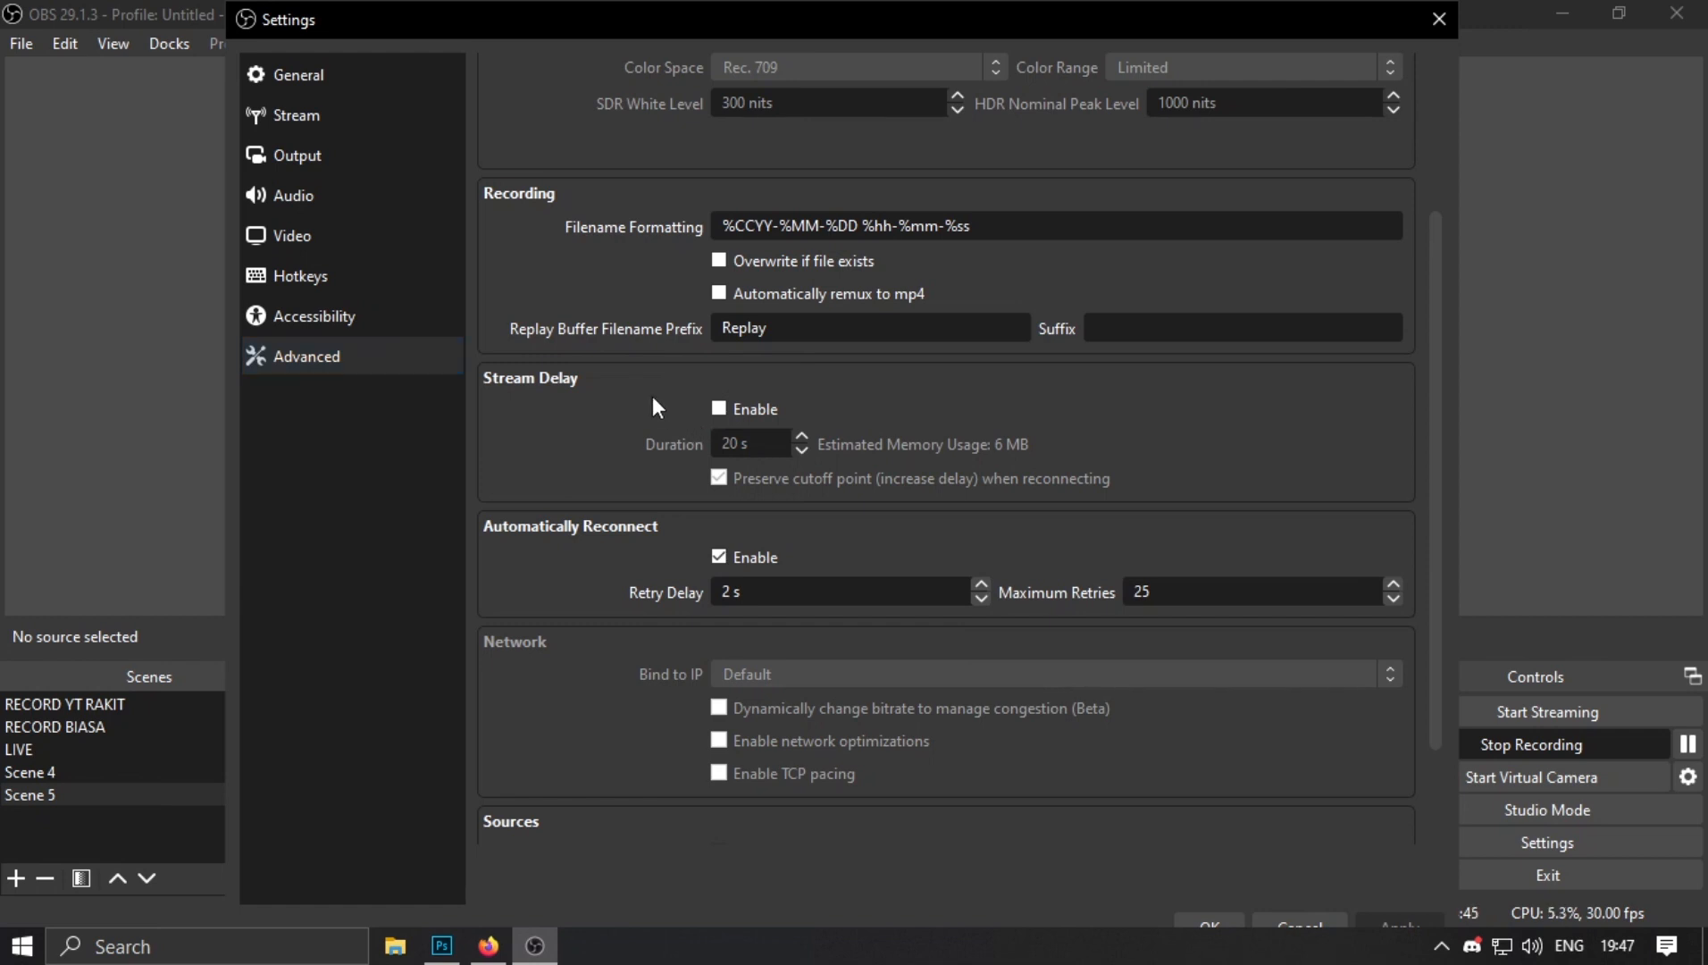
- Check the service and server choices in the stream settings, and show the stream key field for YouTube - RTMPS
left_click(343, 87)
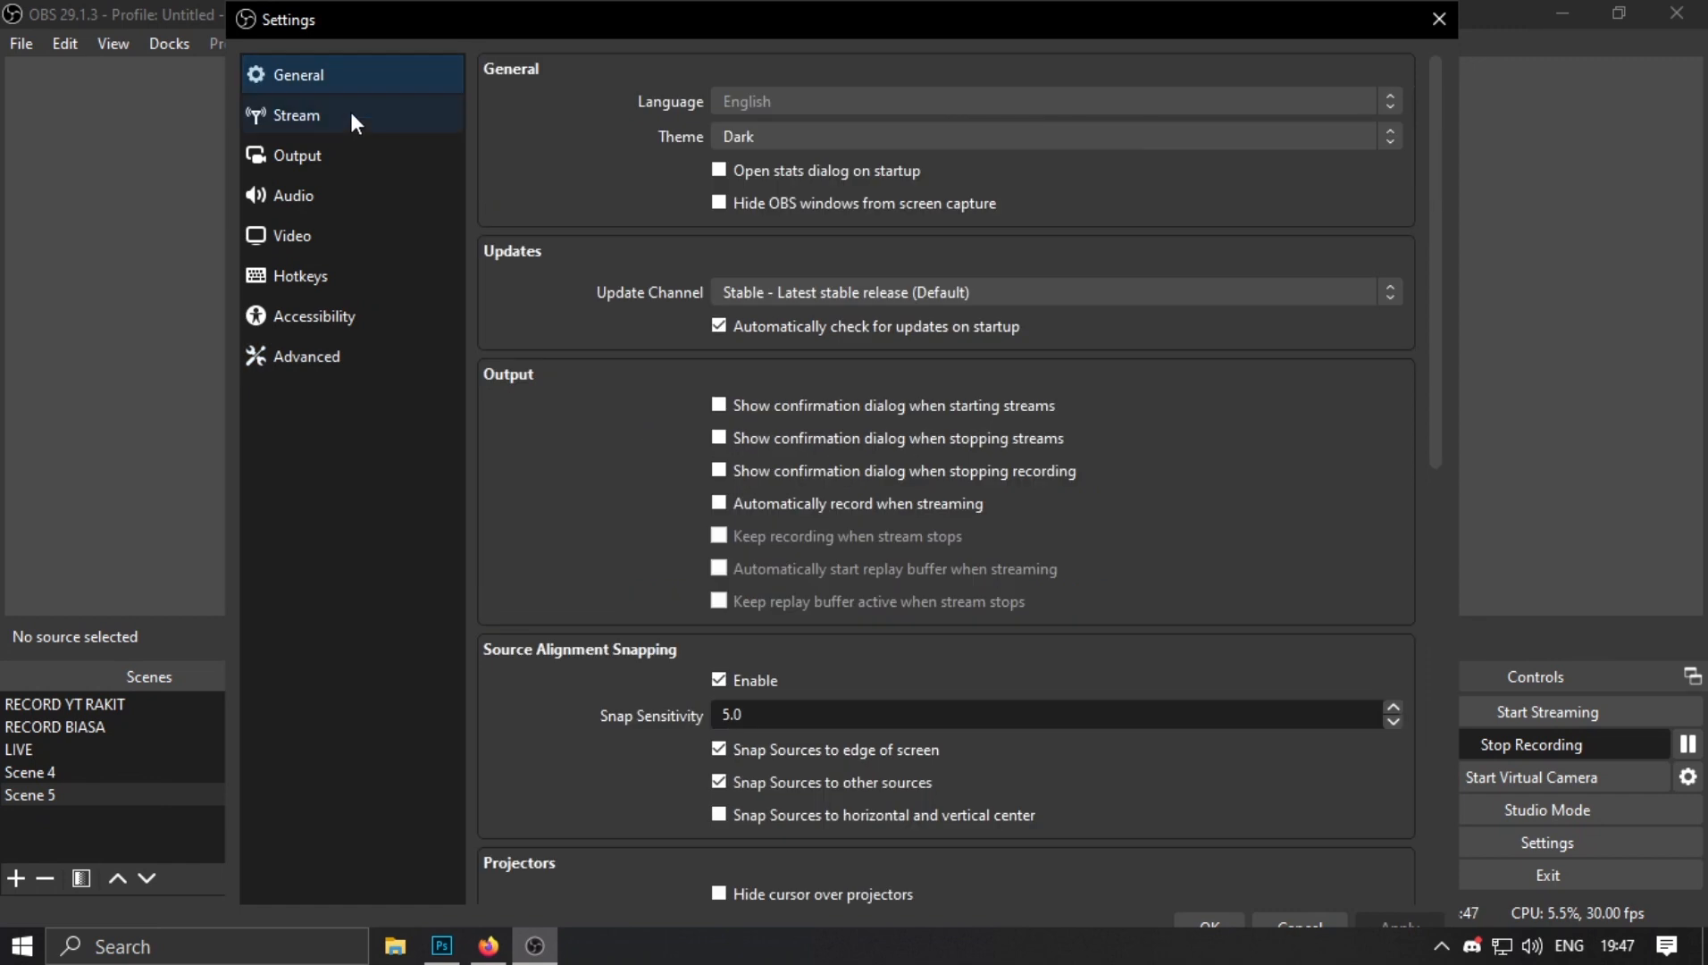
left_click(349, 114)
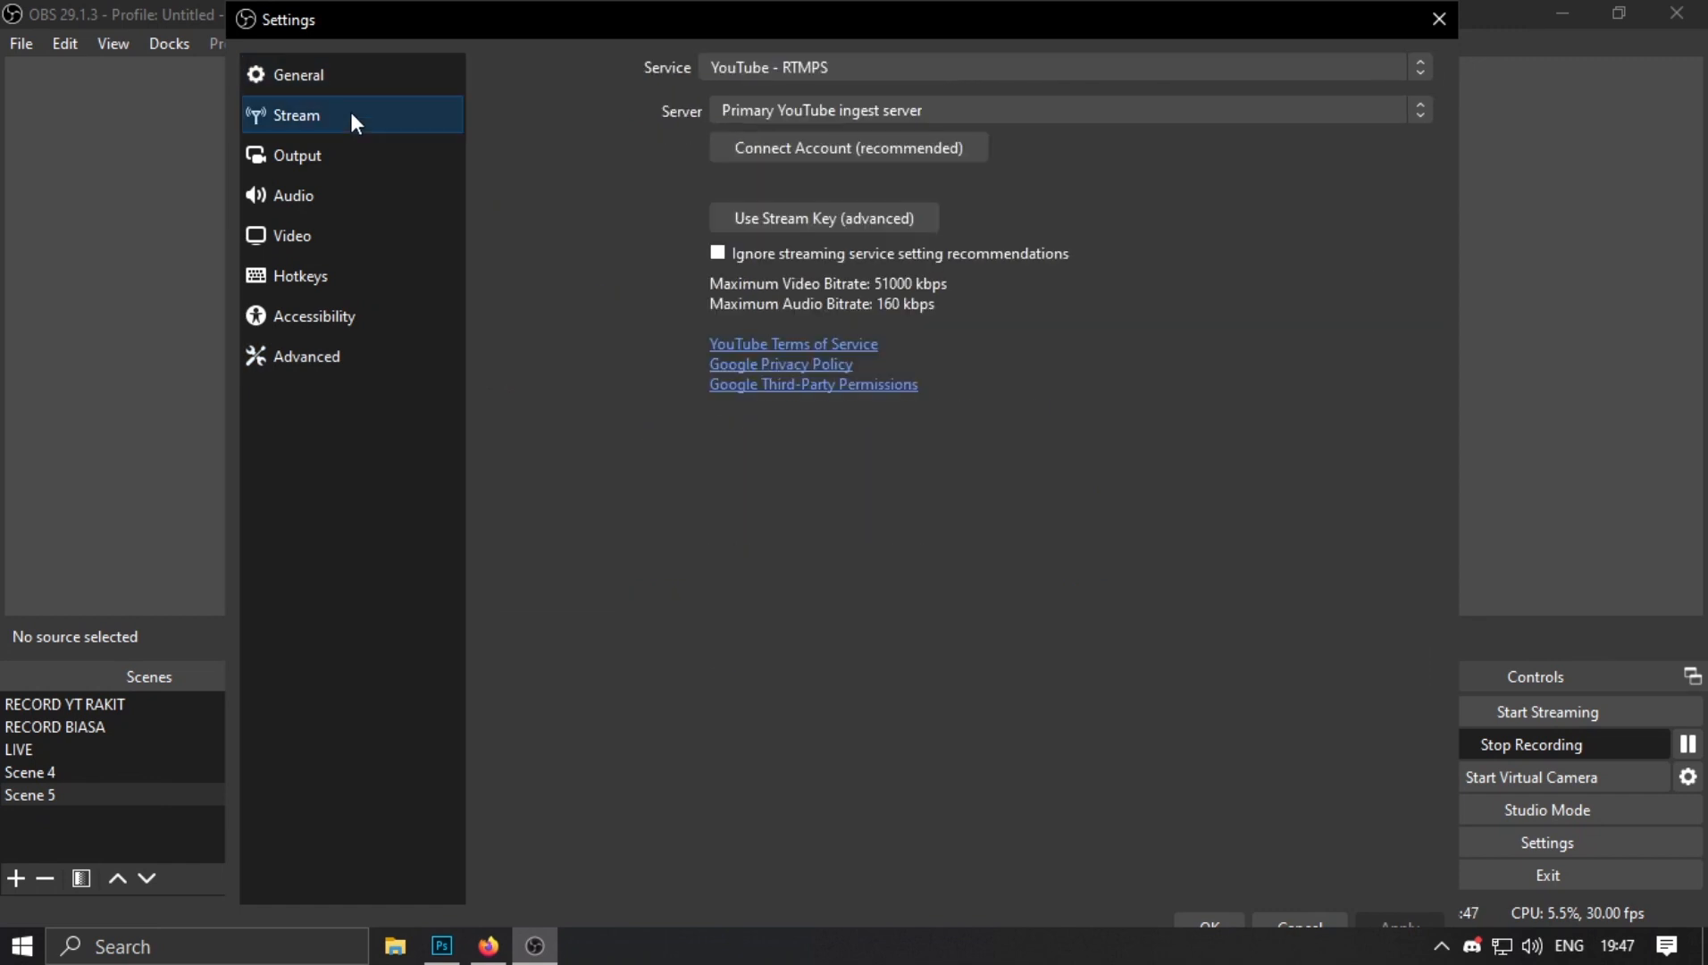
left_click(822, 62)
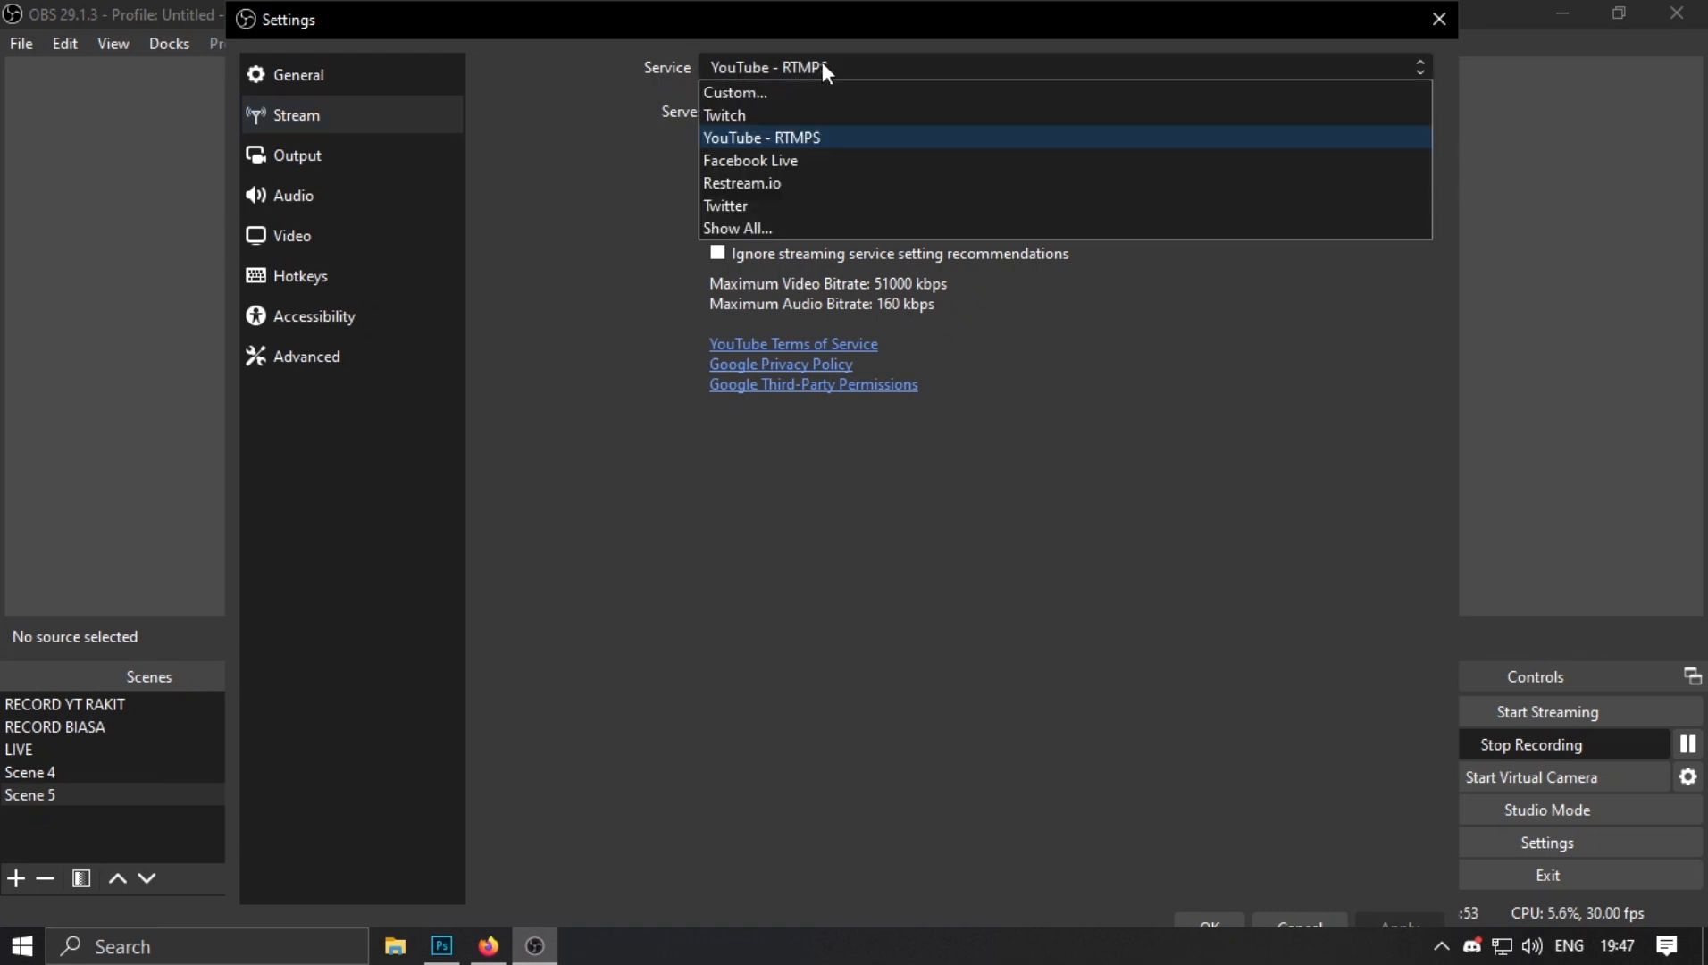
left_click(822, 61)
left_click(825, 67)
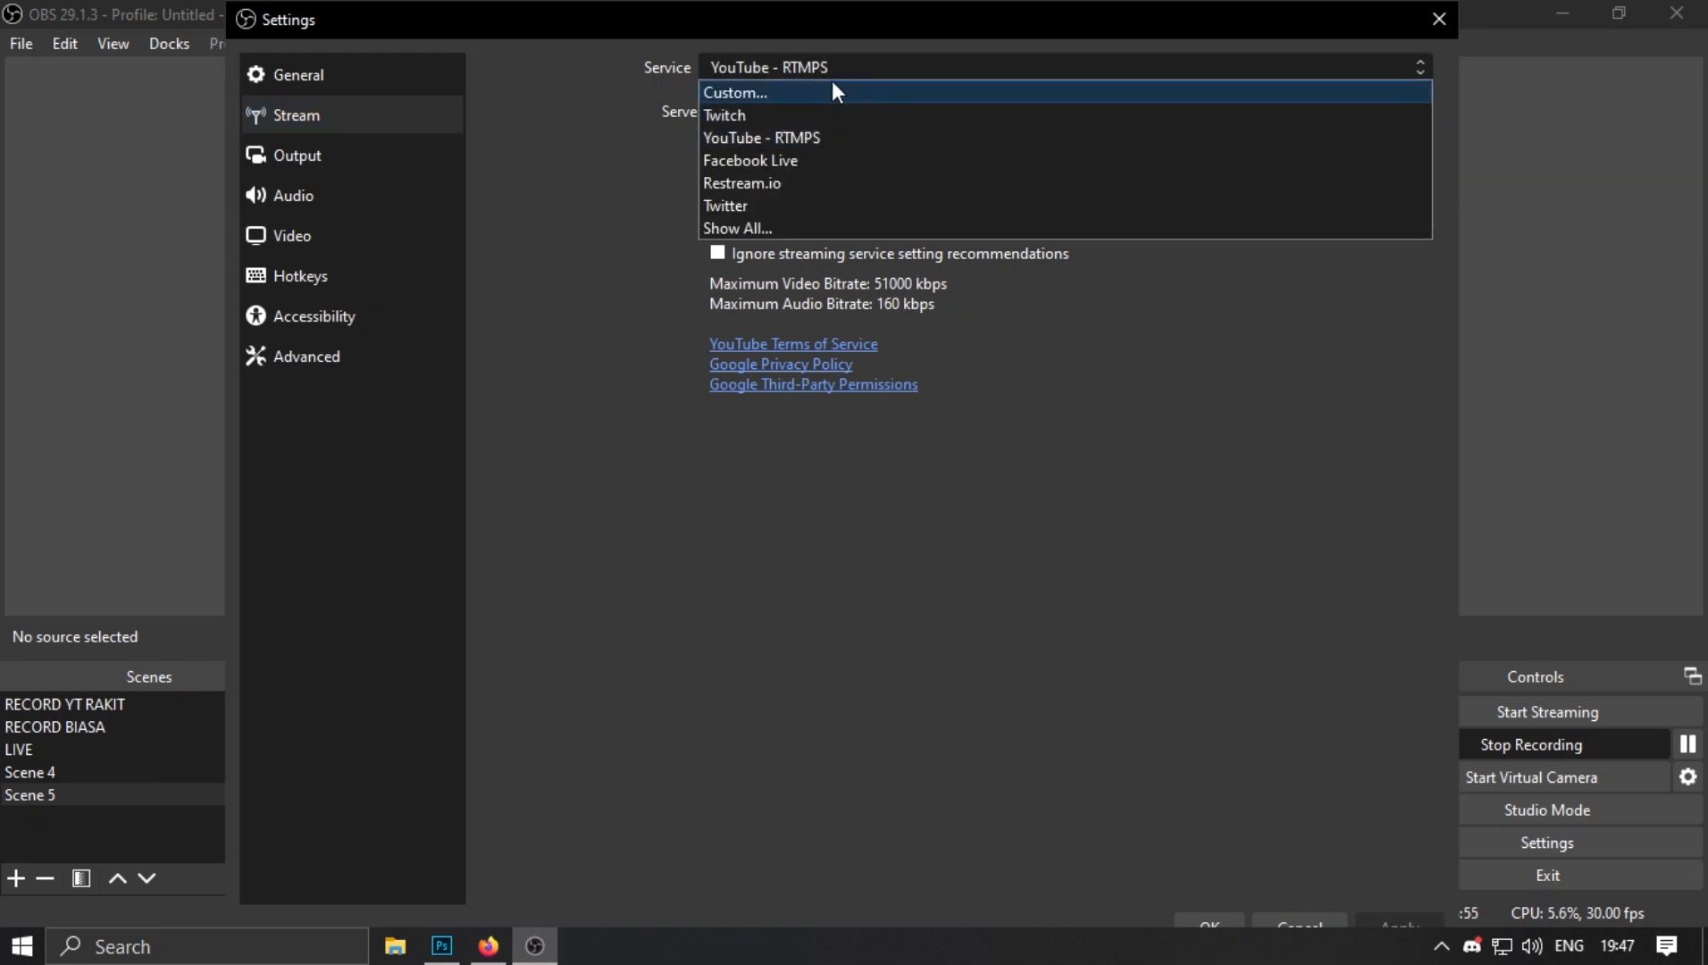
left_click(831, 76)
left_click(808, 105)
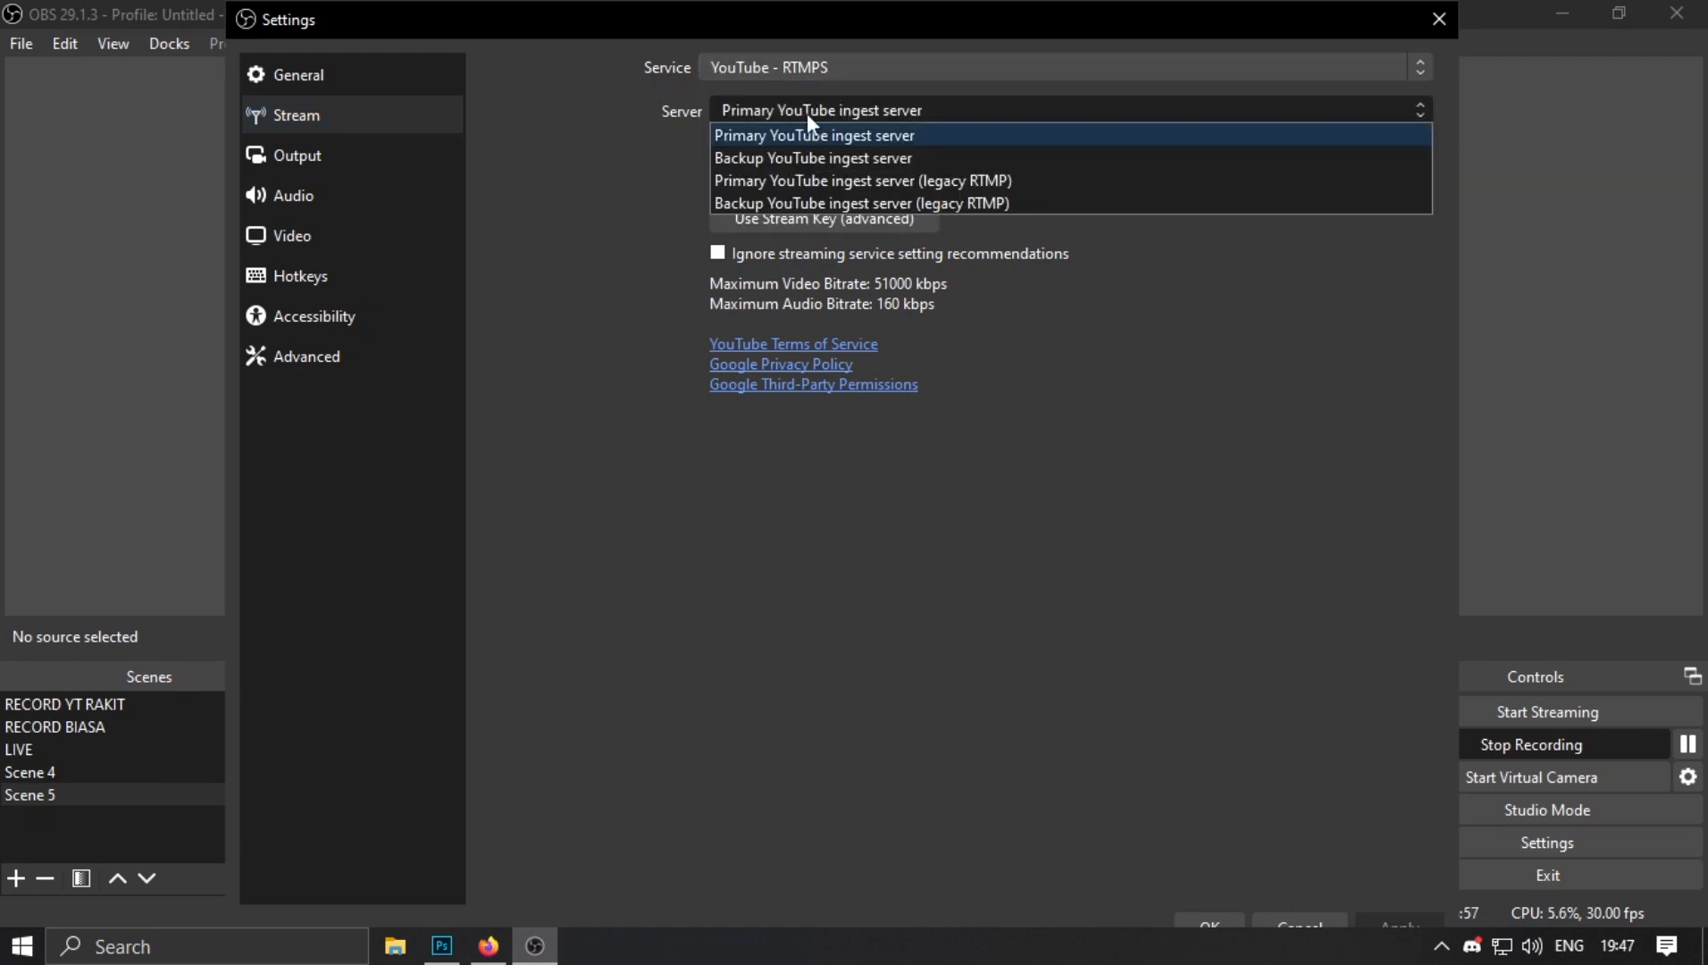
left_click(693, 140)
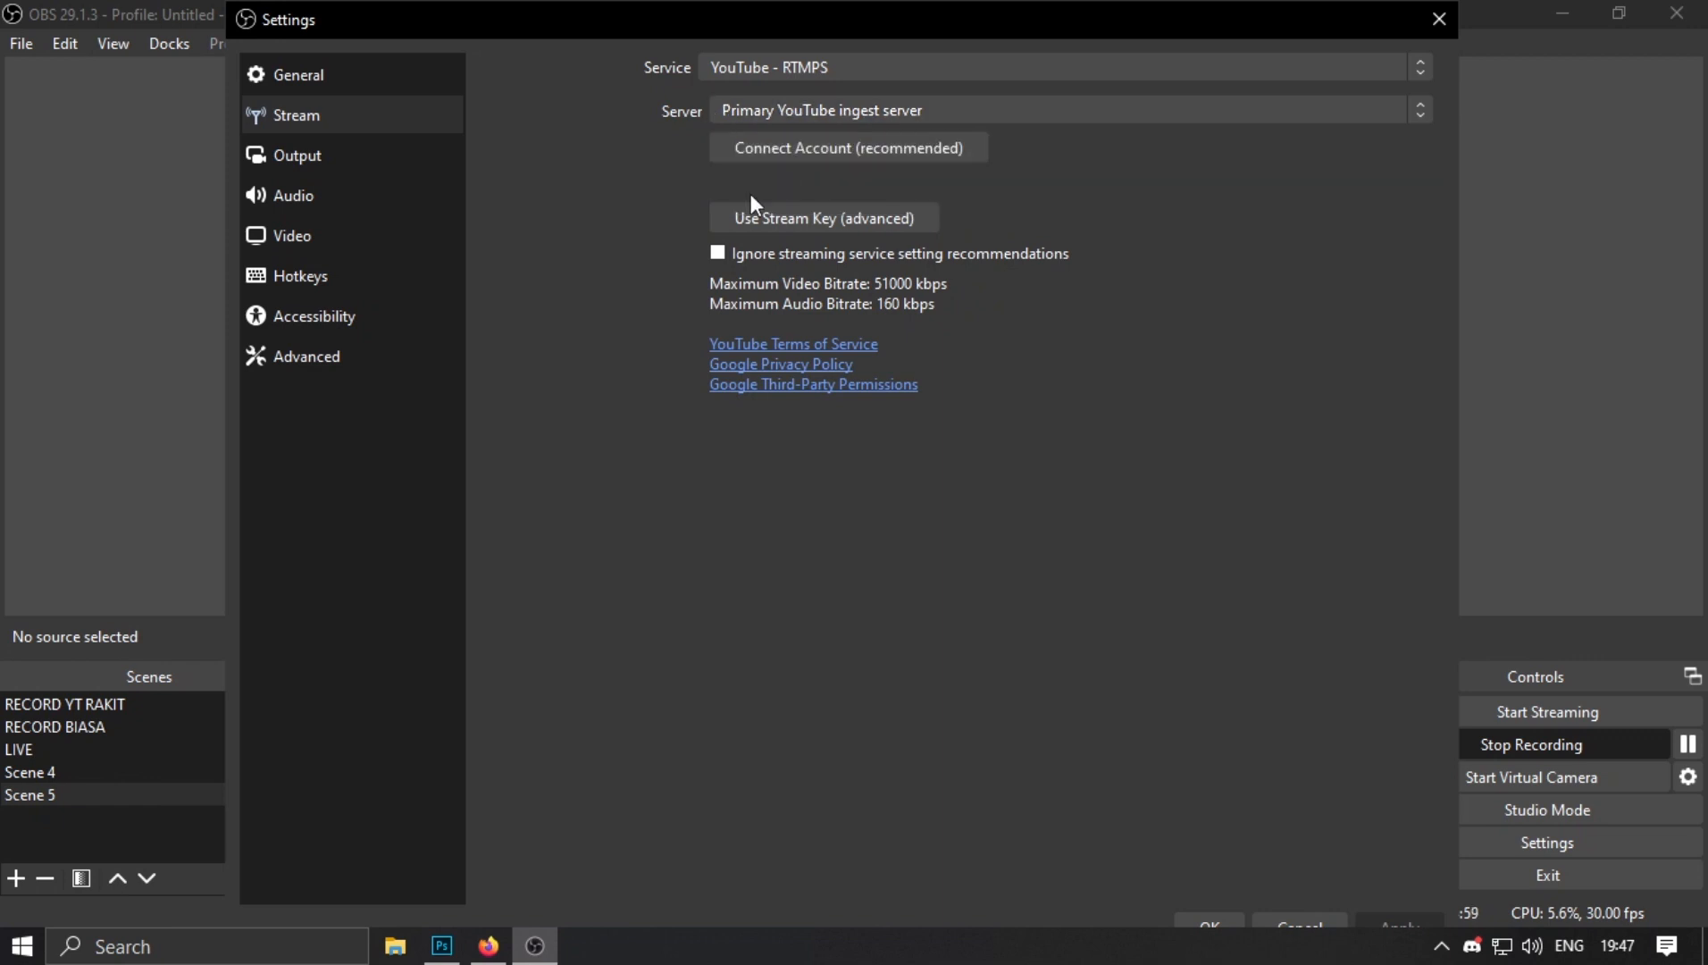
left_click(824, 225)
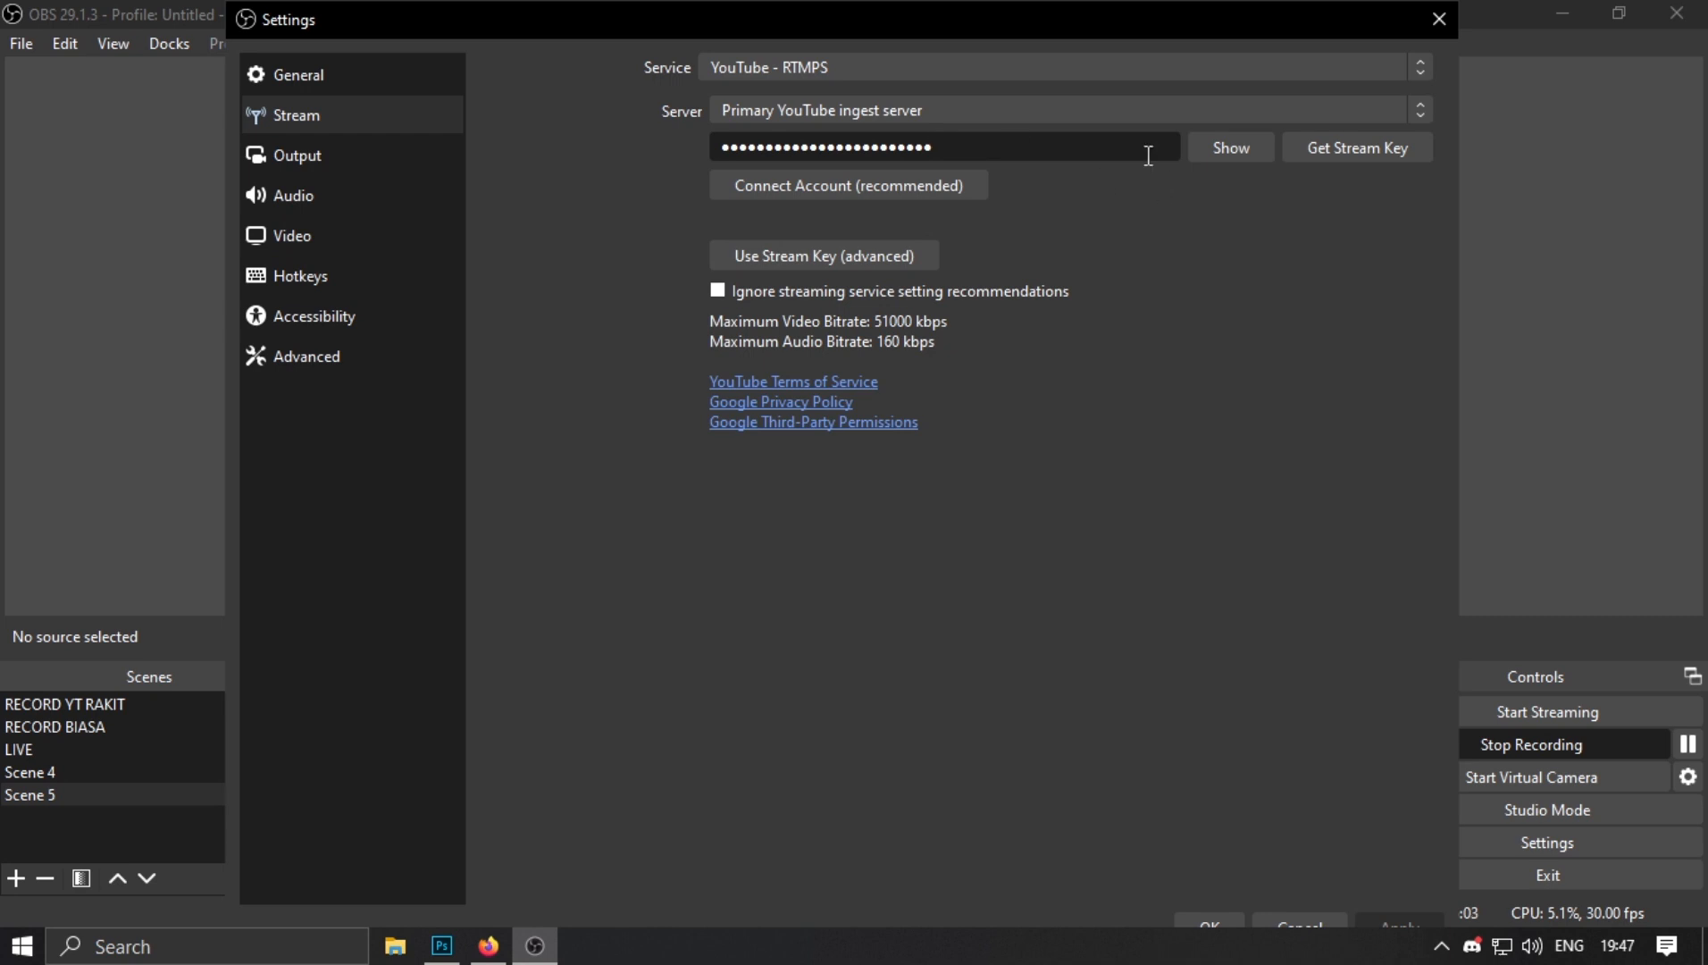
left_click_drag(1147, 152, 602, 155)
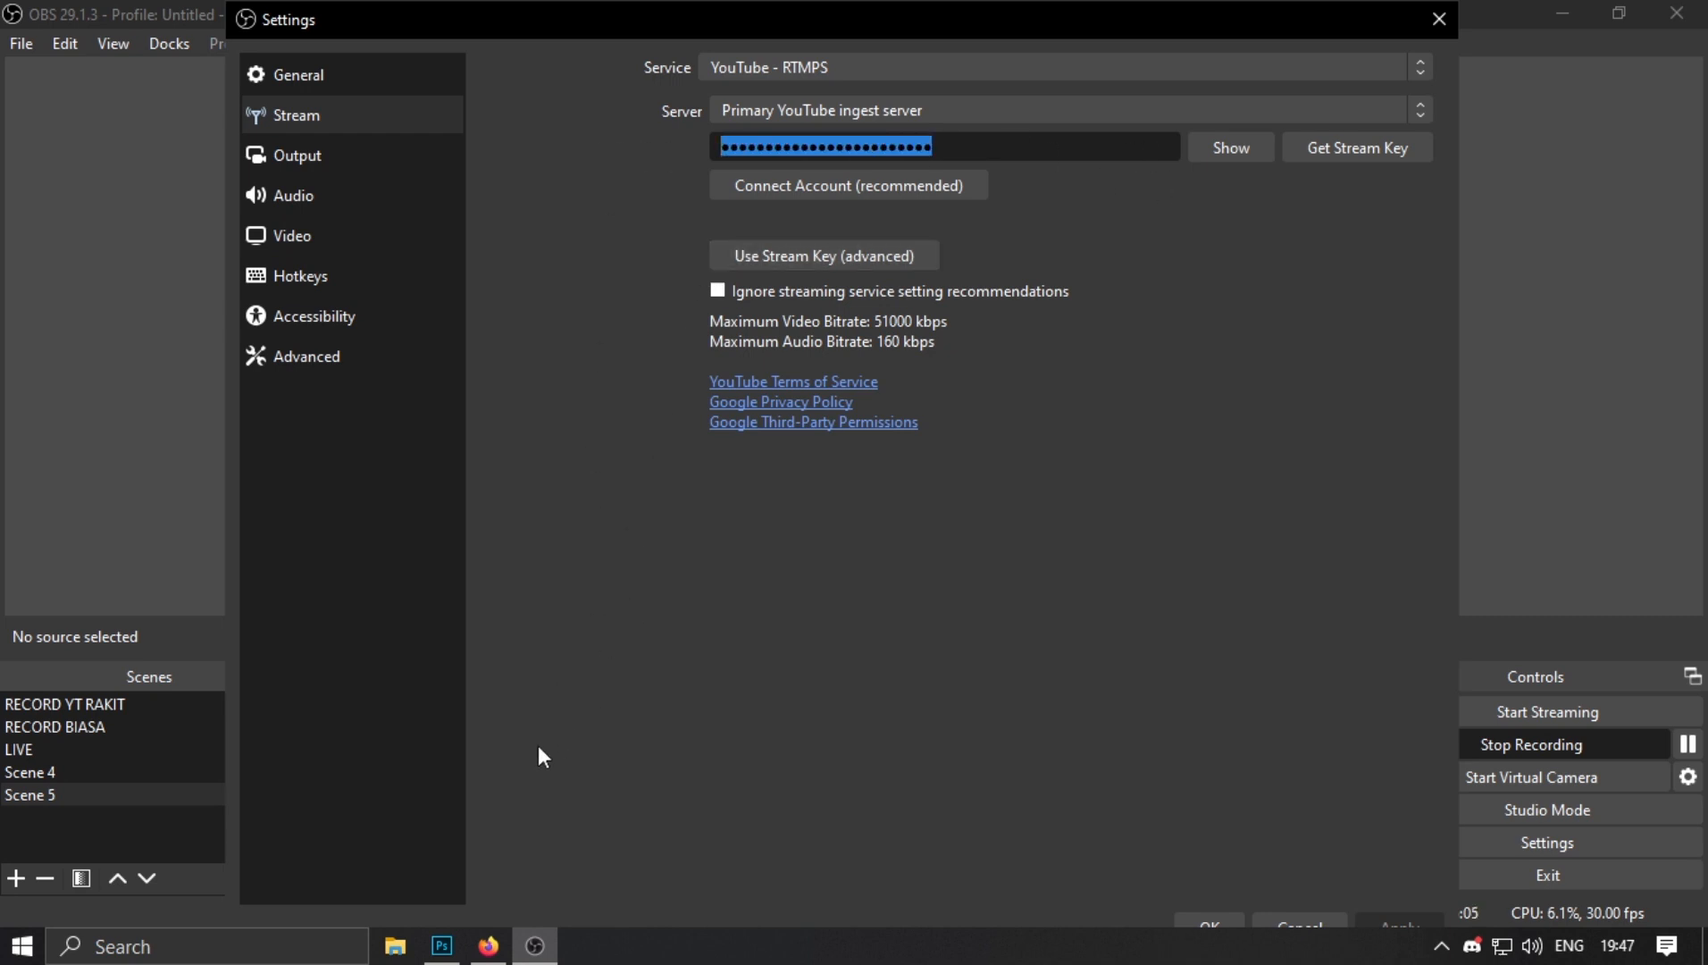
- Switch to Firefox and open YouTube's live streaming dashboard, checking the streaming access request page in the other tab
left_click(499, 945)
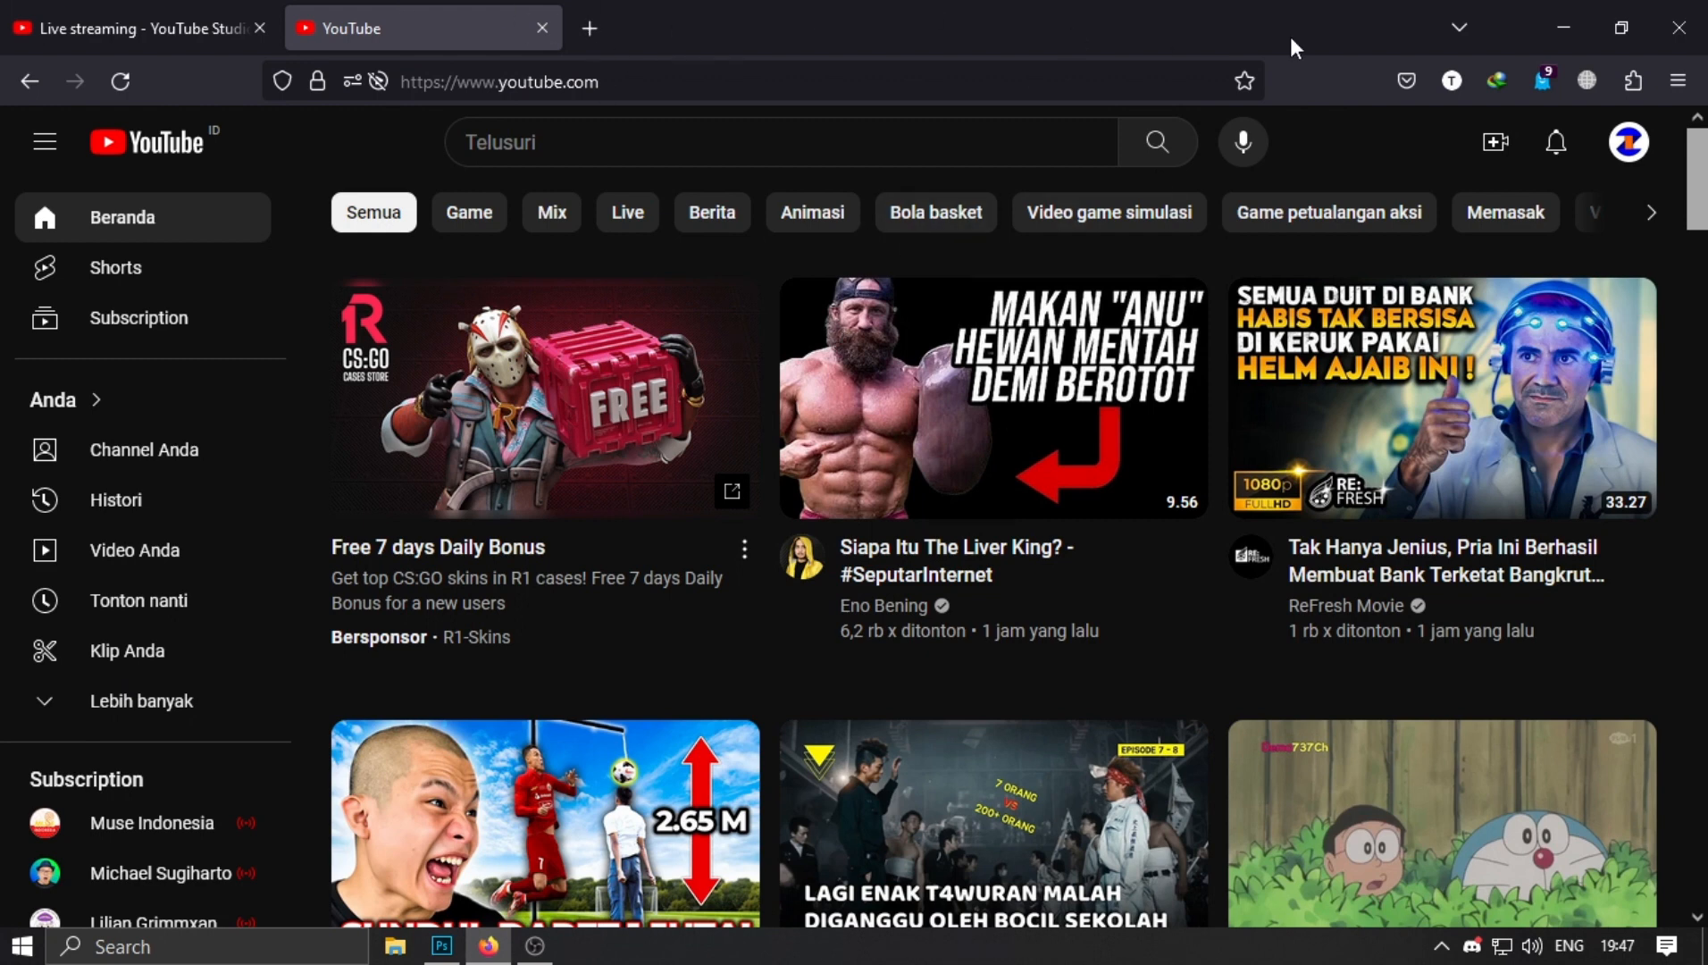
left_click(1489, 147)
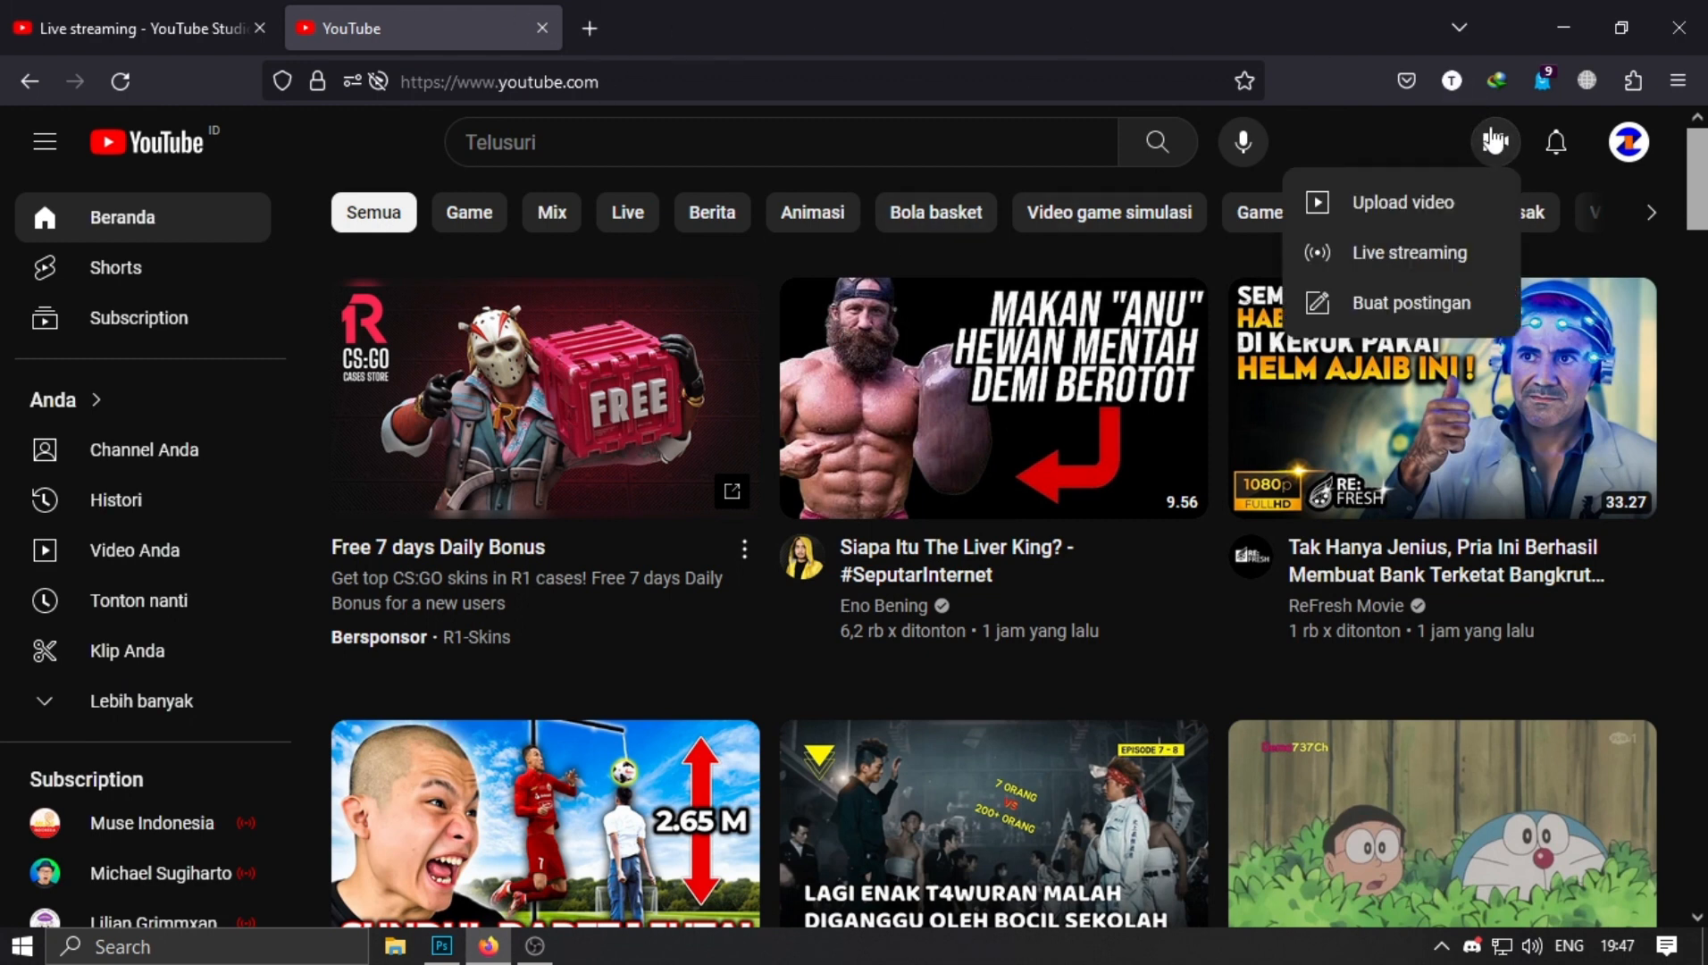
left_click(1453, 251)
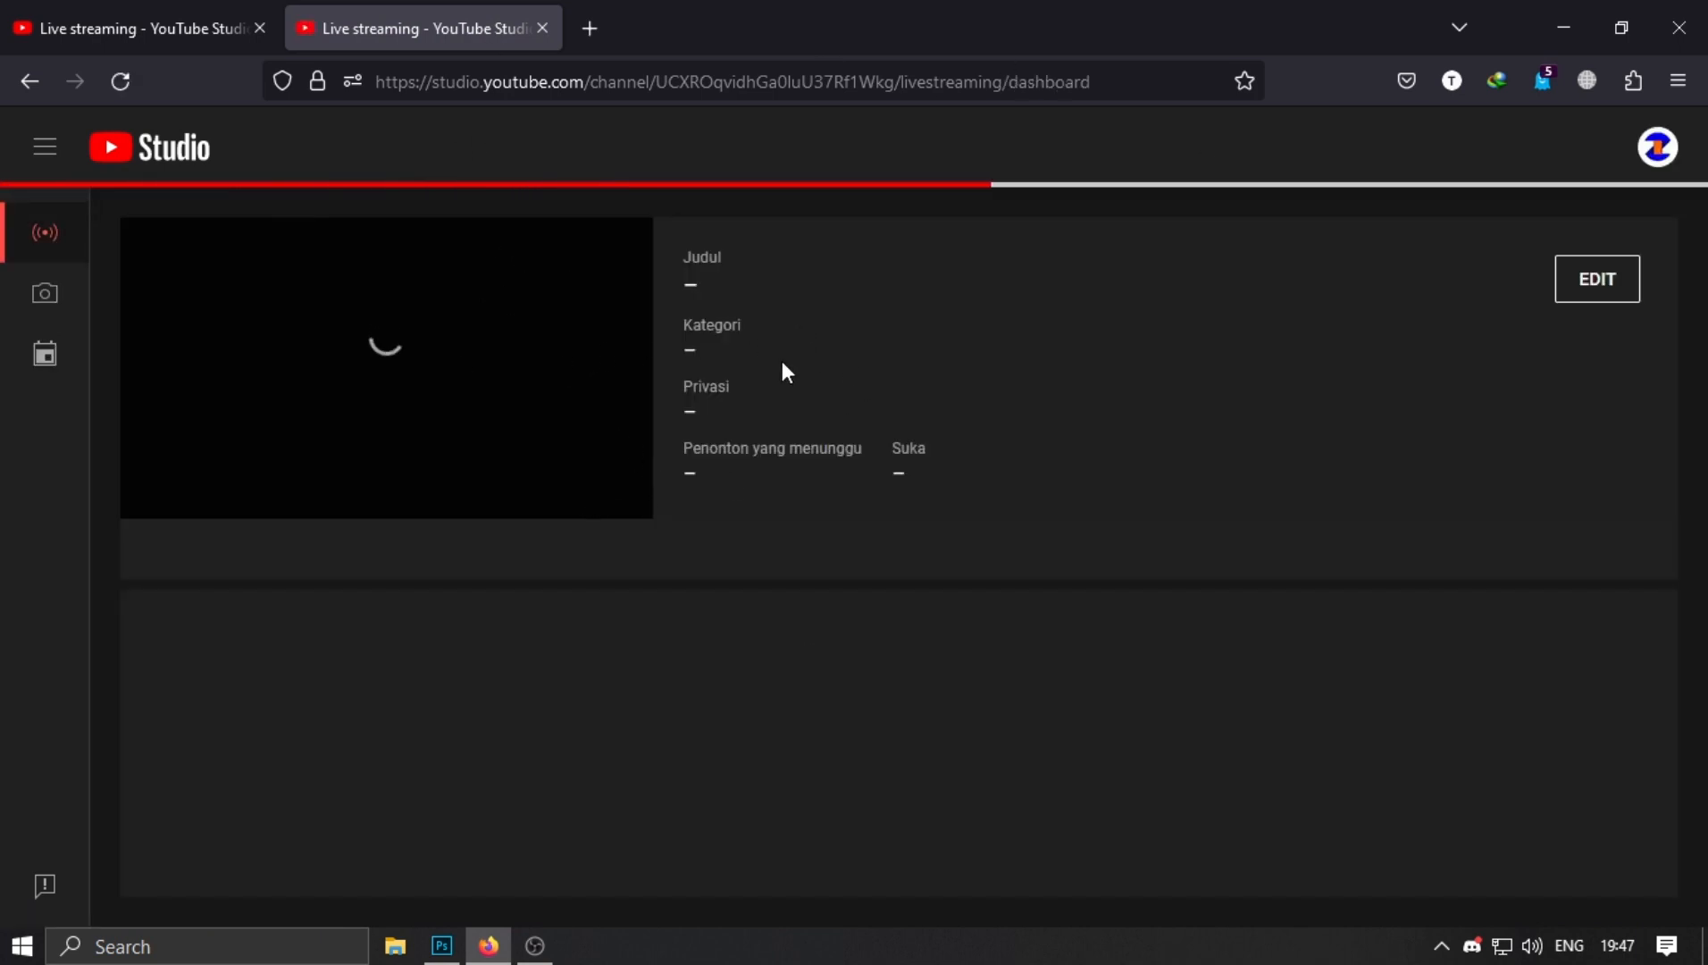
left_click(16, 12)
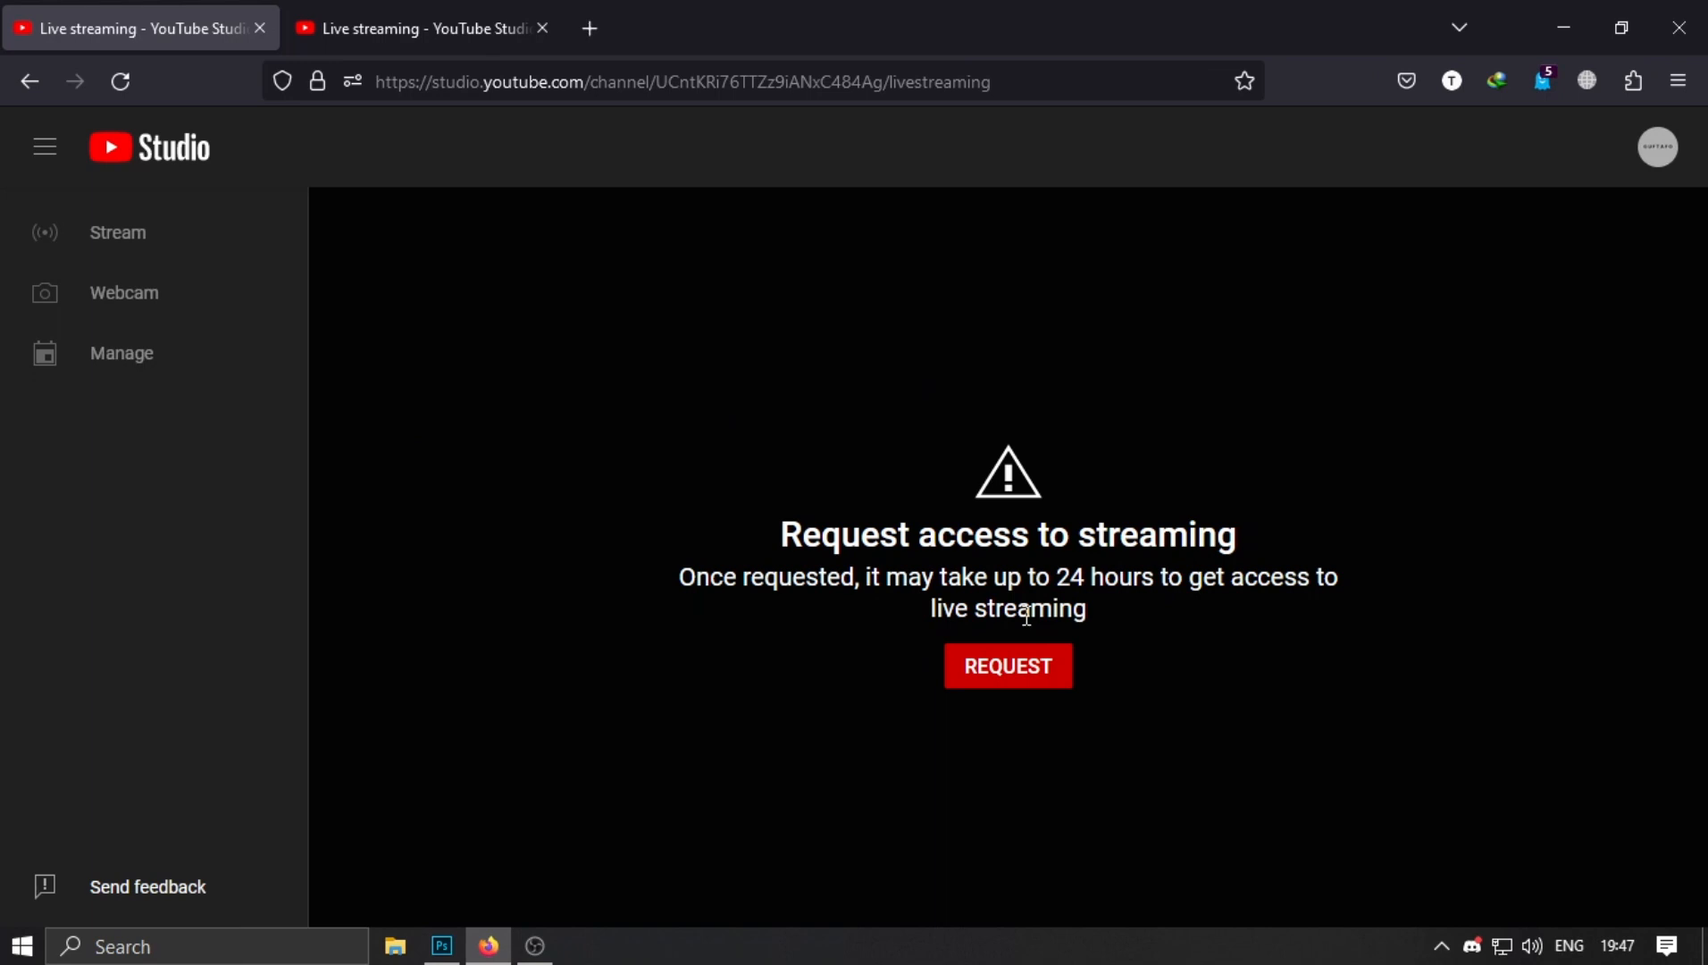
left_click(438, 17)
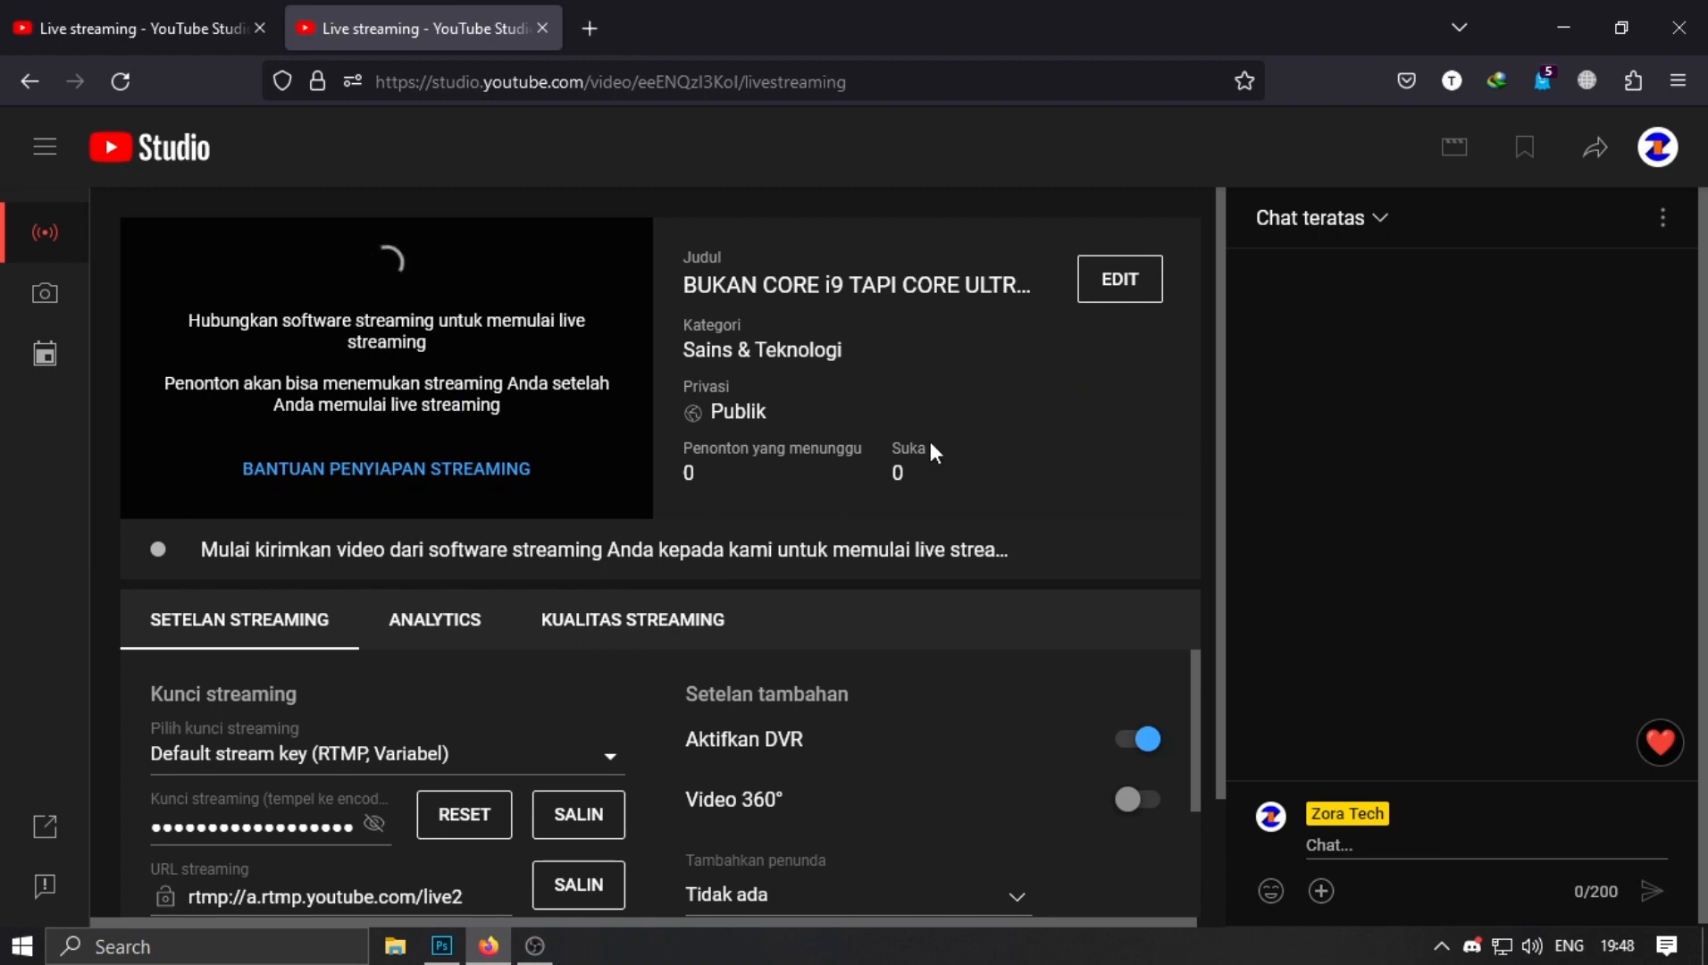
- Locate the stream key among the dashboard's streaming settings
scroll(1045, 409, "down", 1)
scroll(1042, 411, "down", 1)
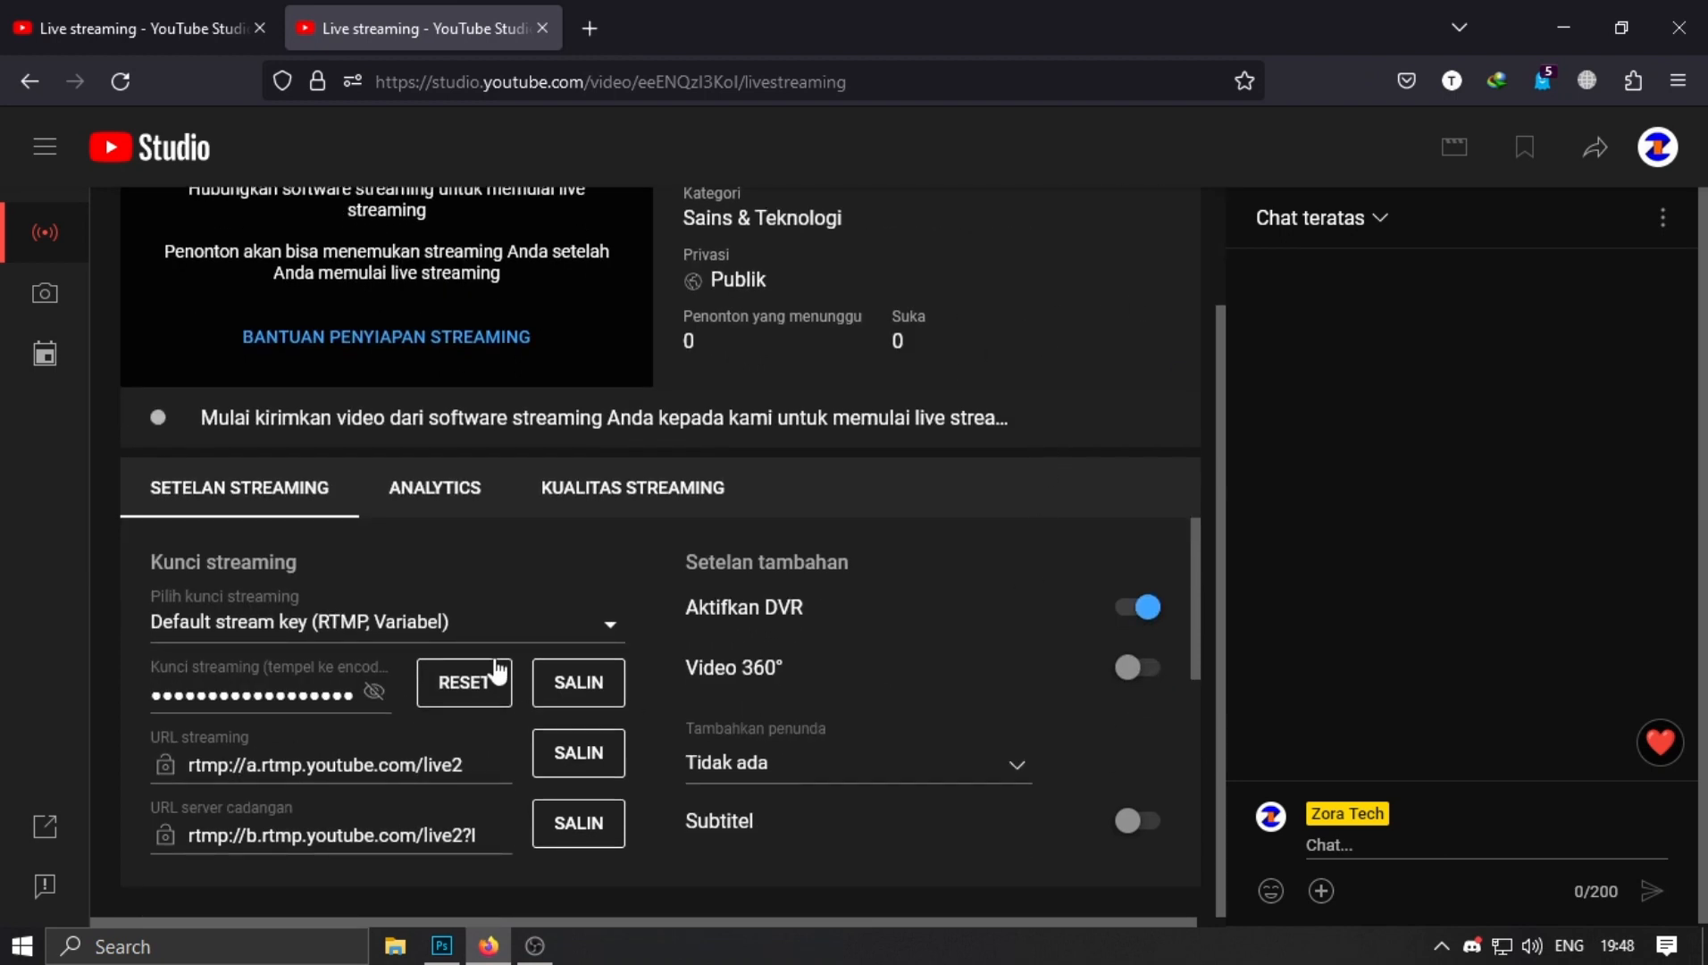
left_click_drag(186, 695, 344, 707)
left_click(956, 573)
scroll(975, 536, "up", 3)
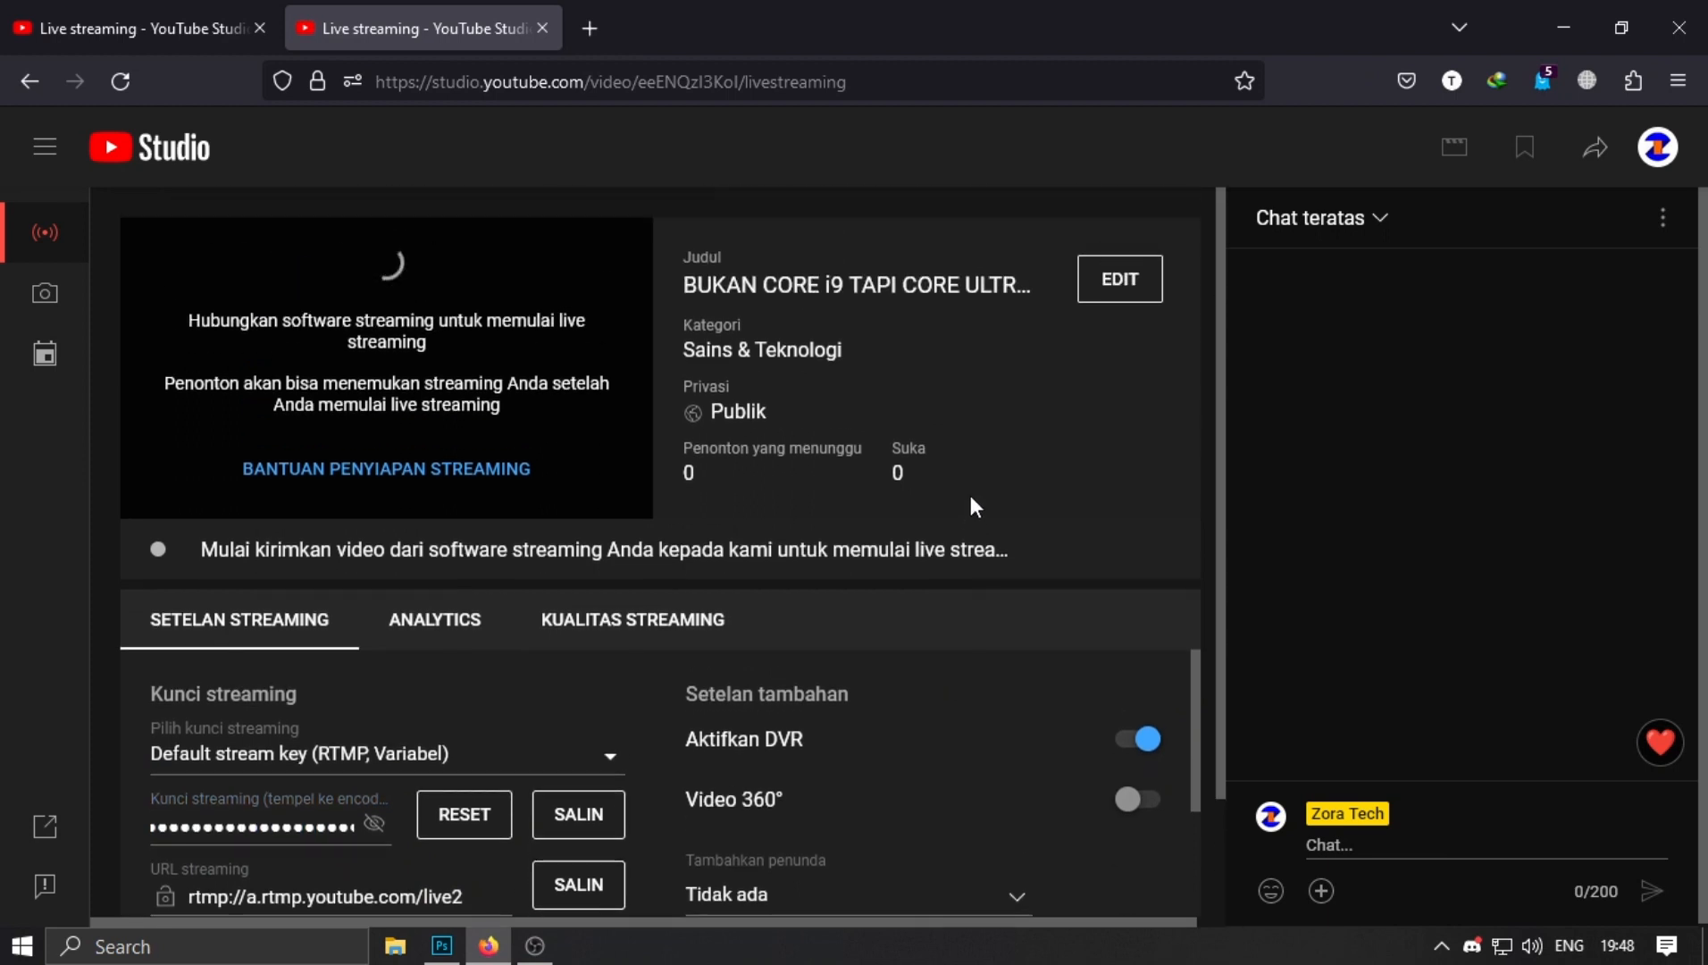
- Review the live stream's title, description, visibility, thumbnail, audience and tag settings, and leave them without saving
left_click(1099, 281)
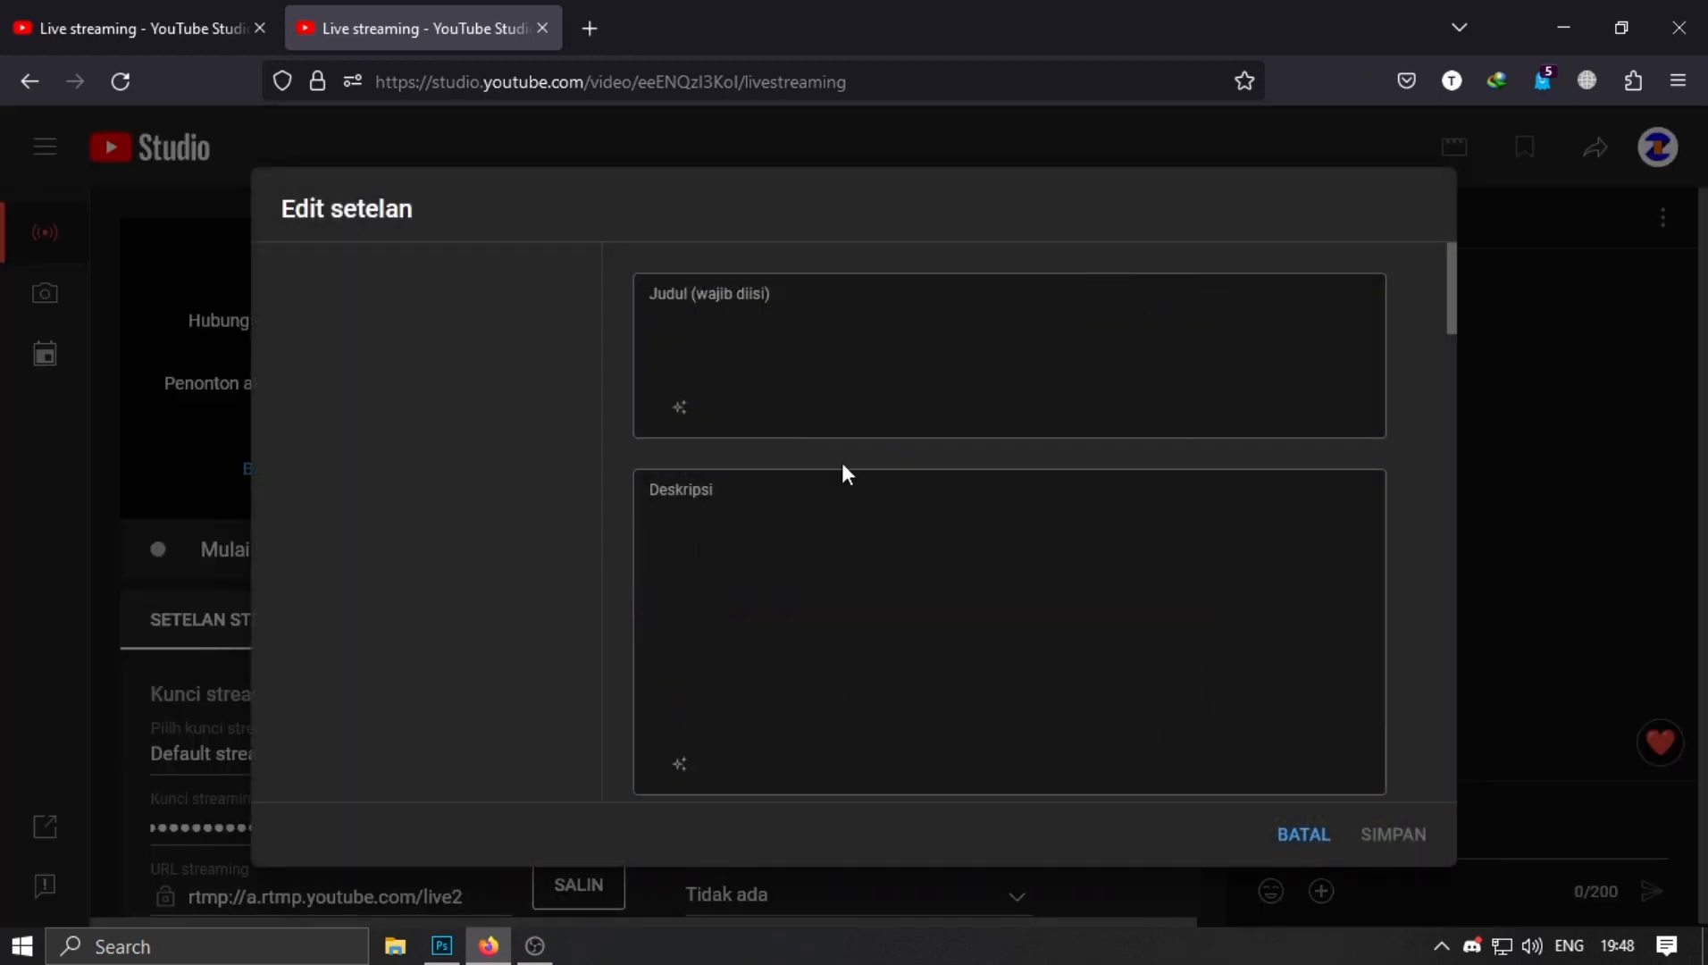
triple_click(1140, 328)
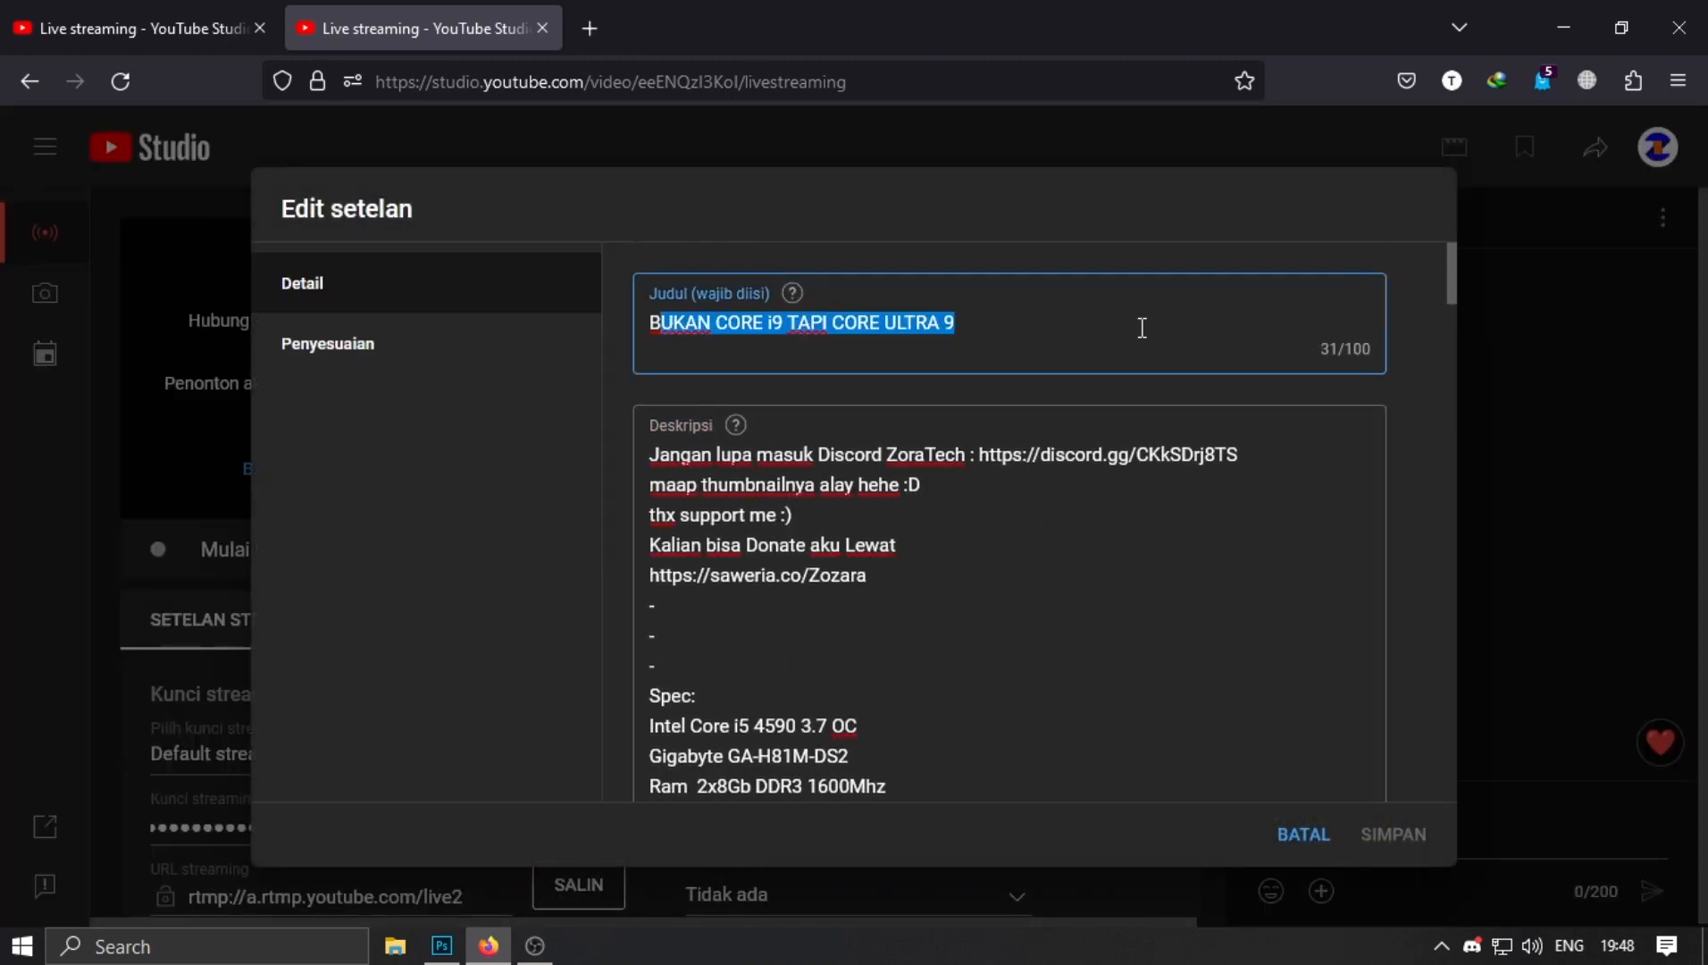
left_click(812, 326)
scroll(821, 505, "down", 10)
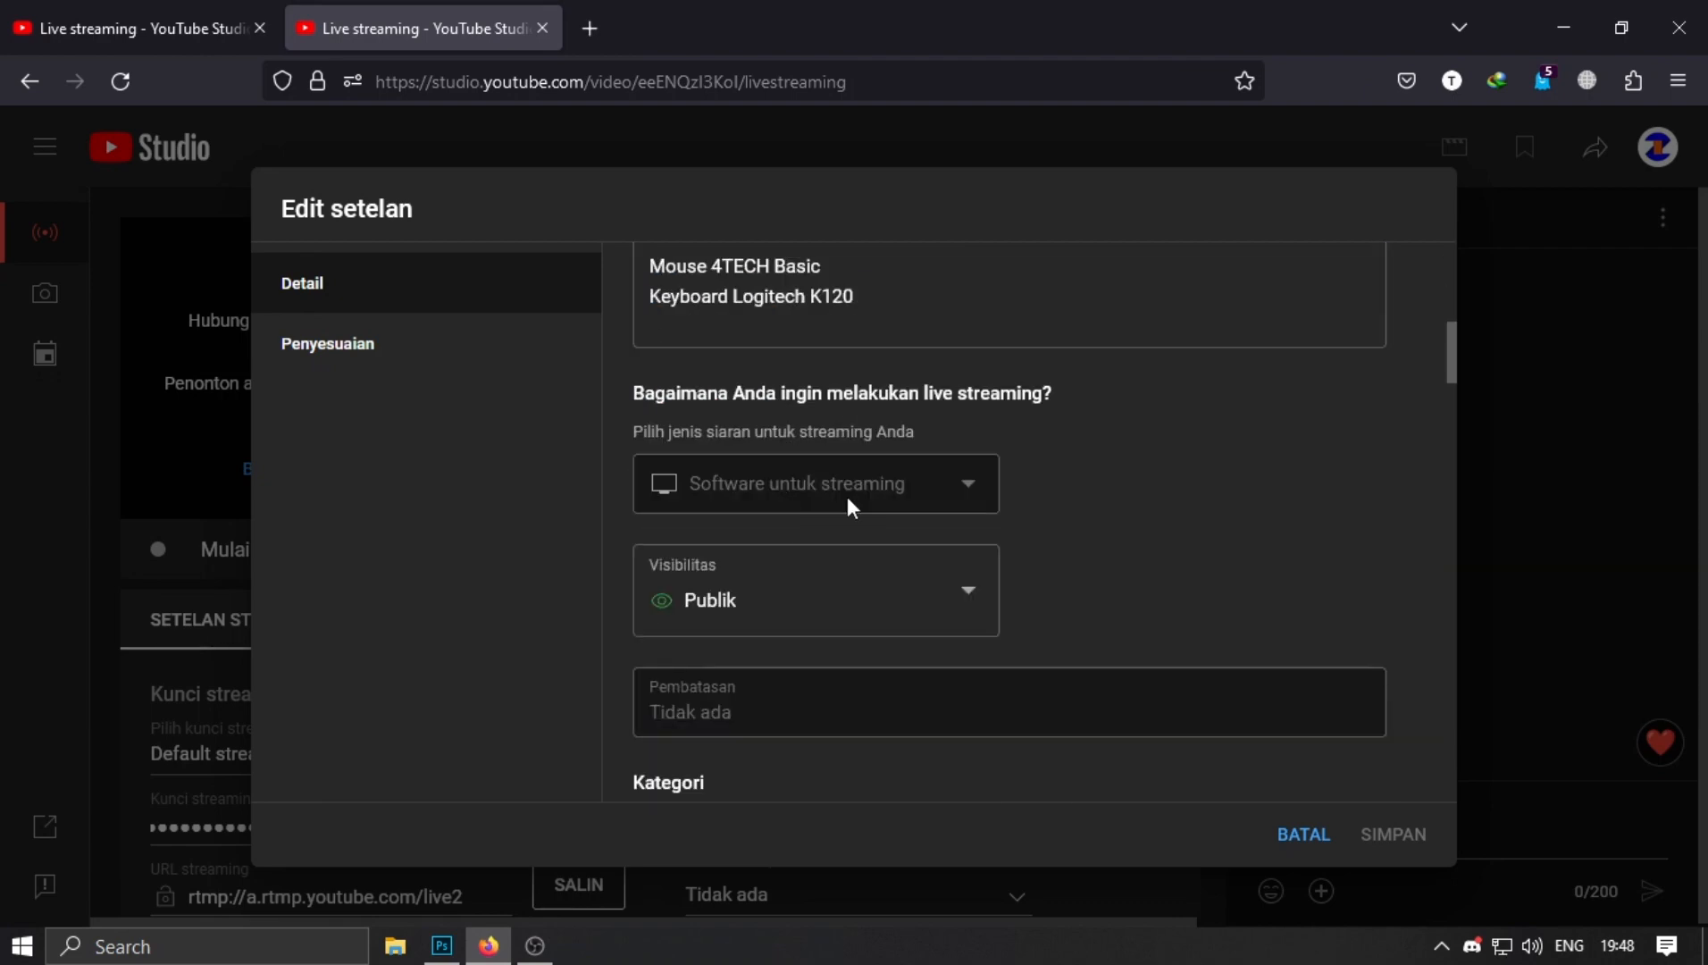
scroll(853, 476, "down", 15)
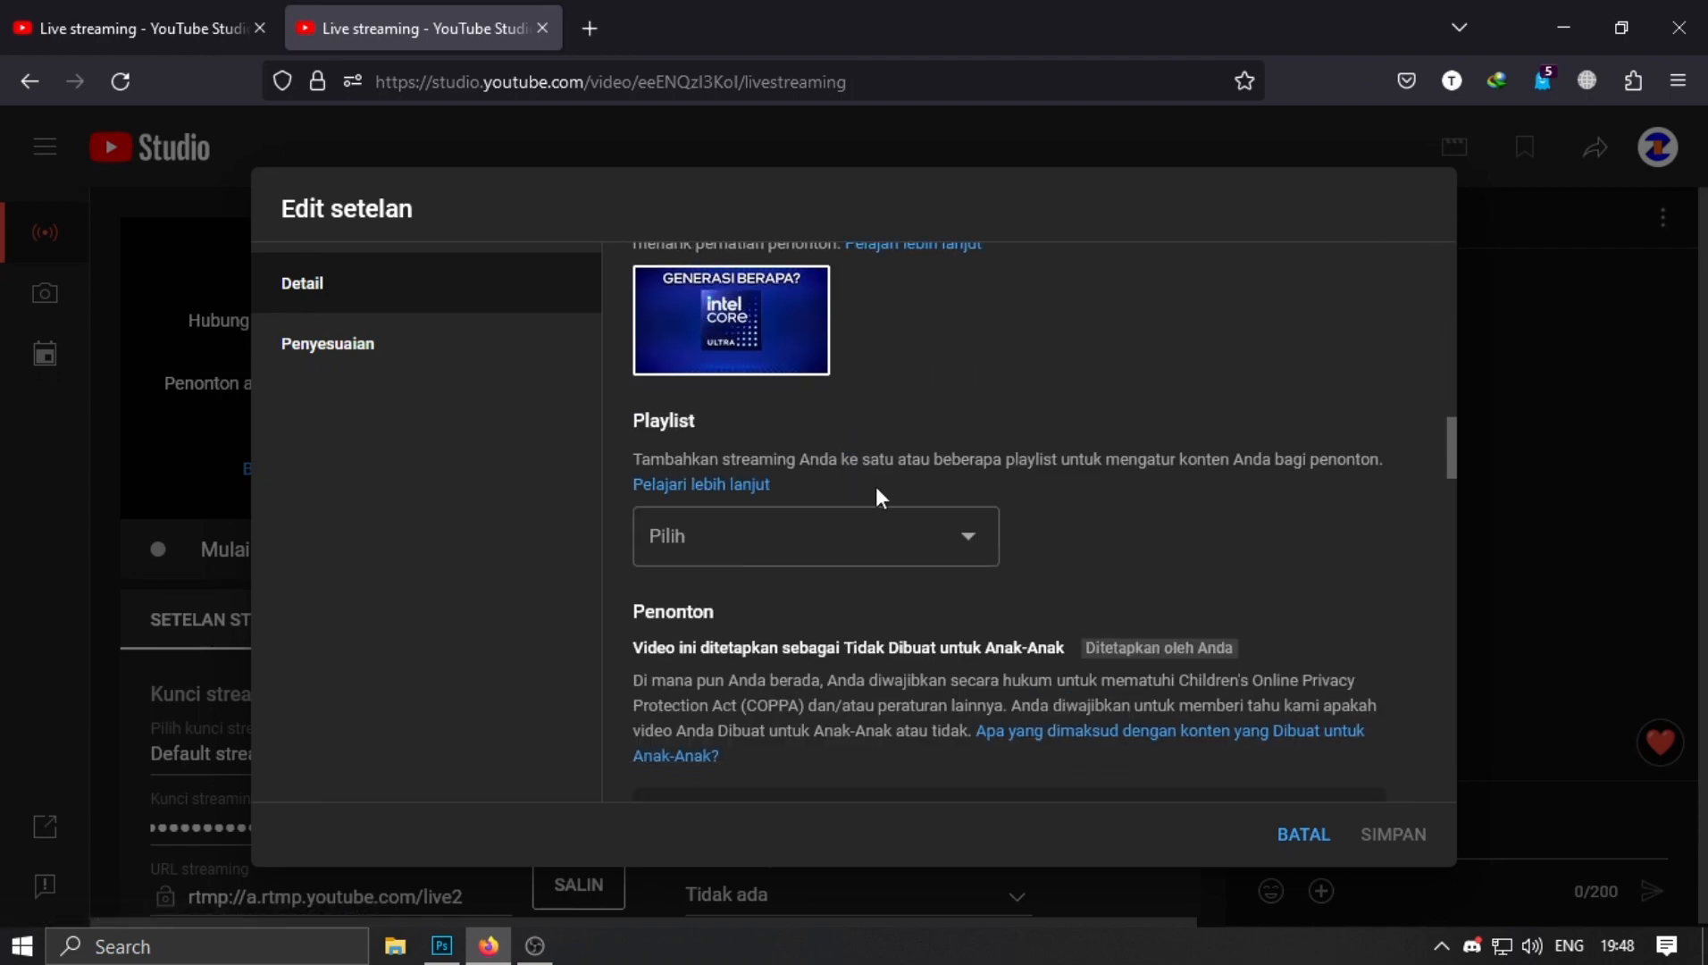
left_click(1308, 797)
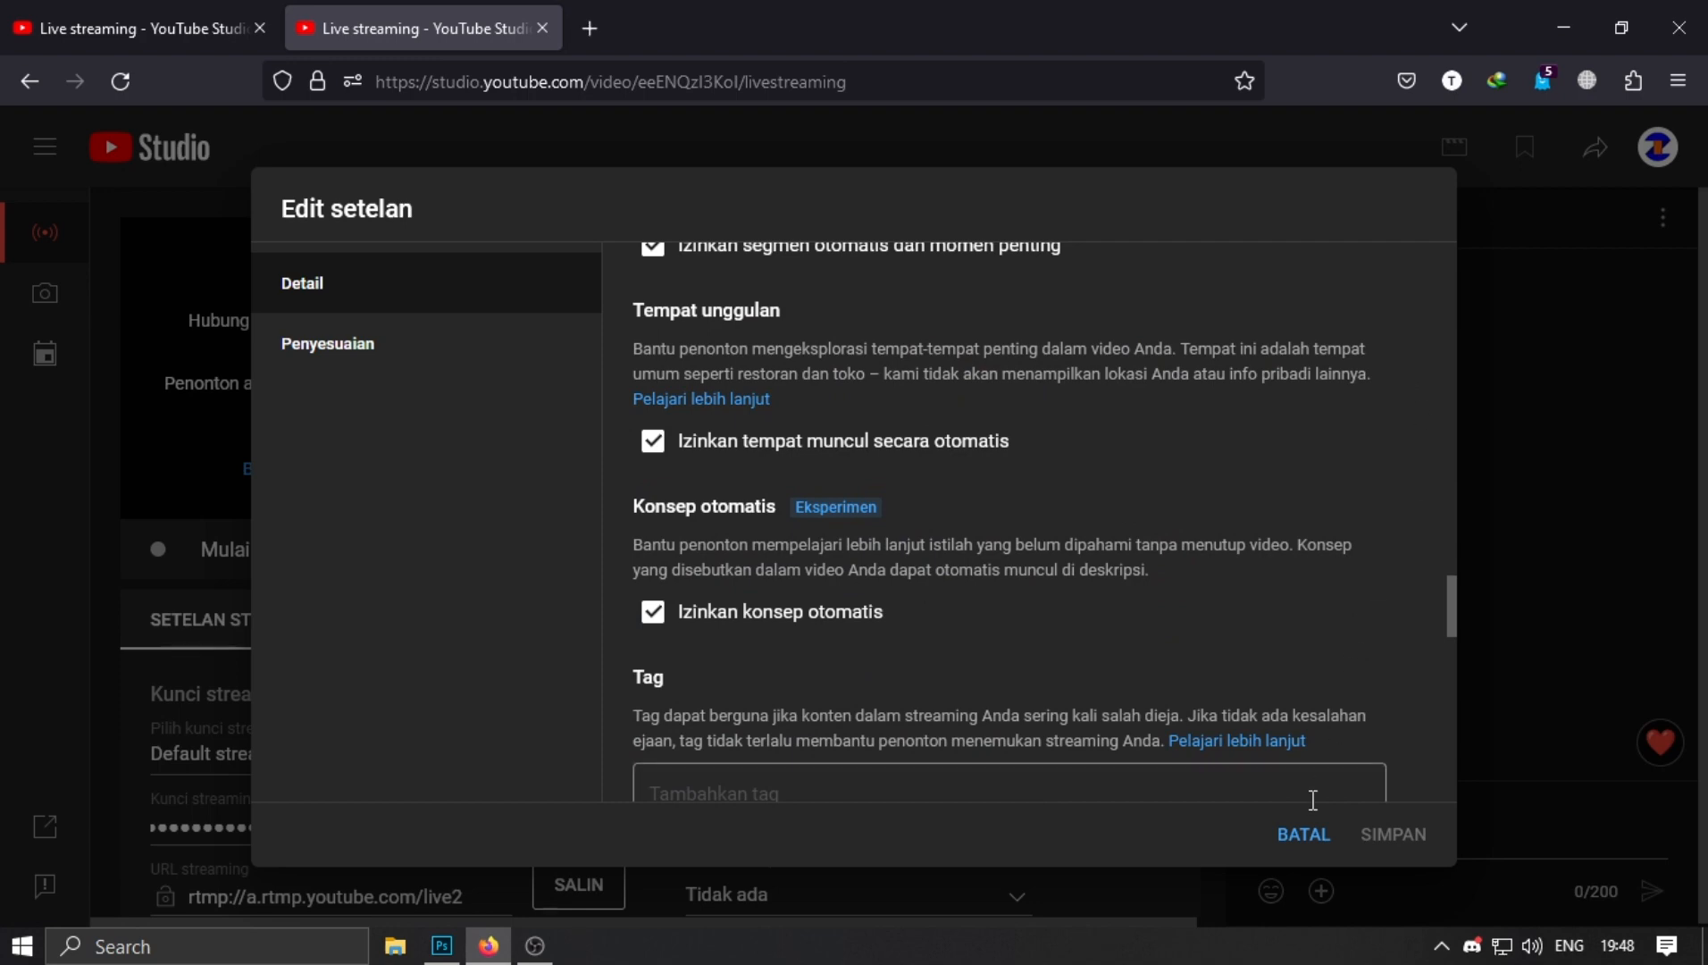
scroll(1064, 564, "down", 5)
scroll(1225, 585, "up", 7)
scroll(1225, 573, "up", 15)
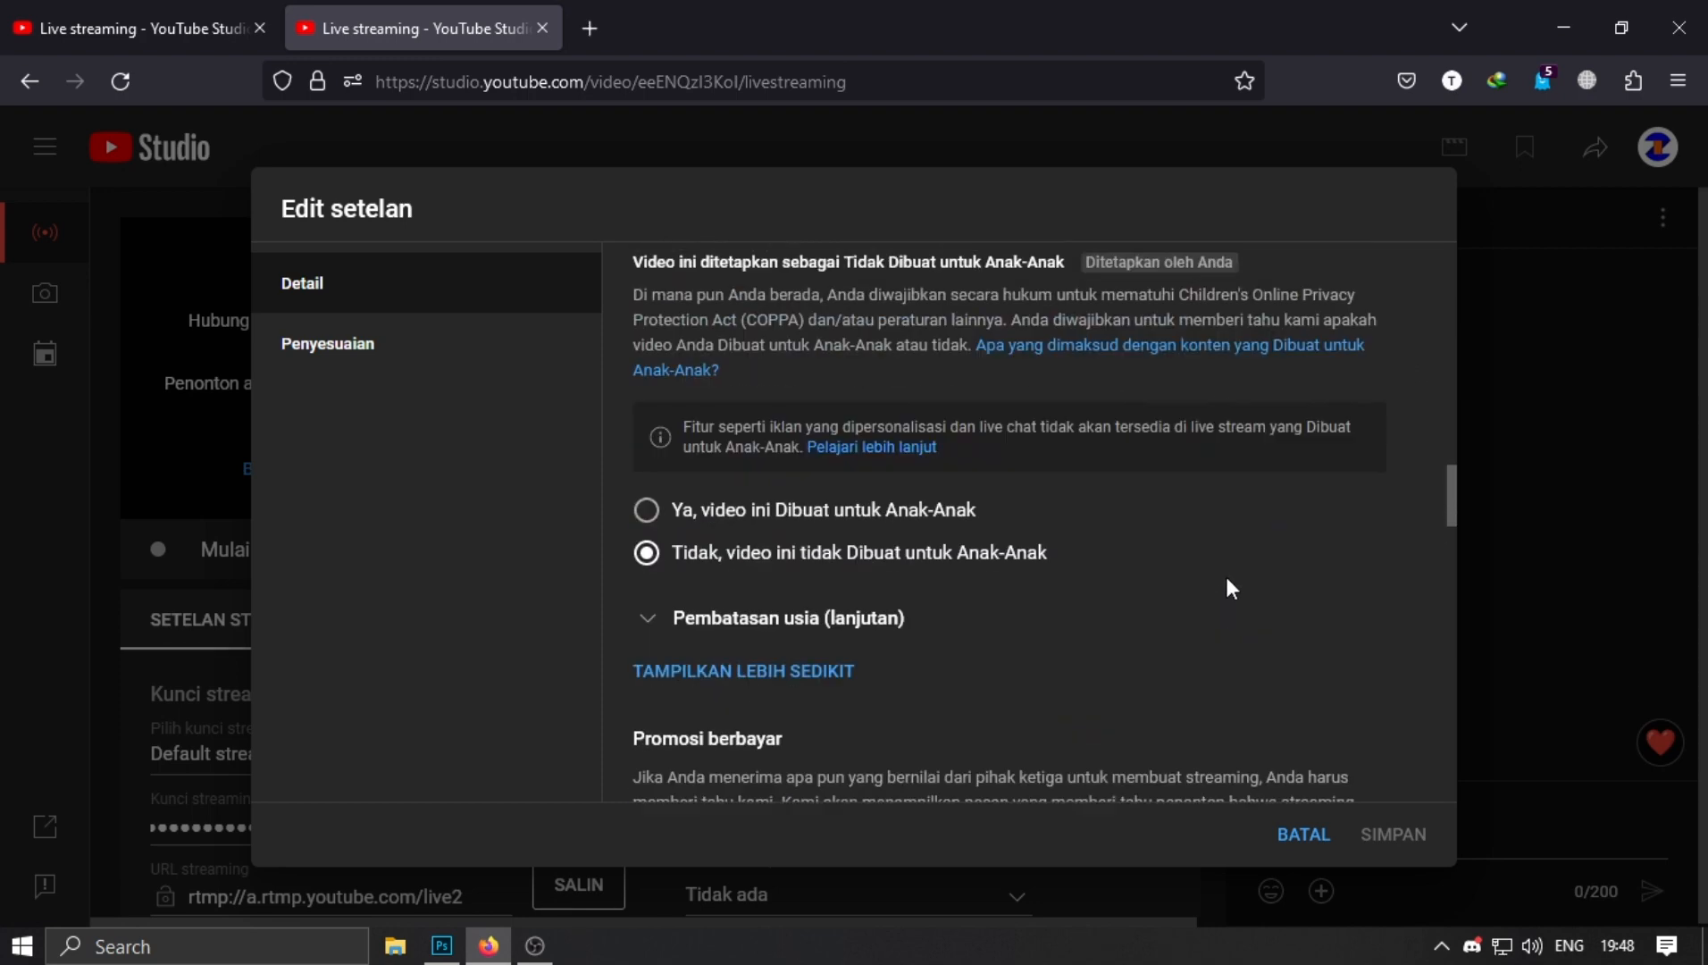
left_click(1306, 833)
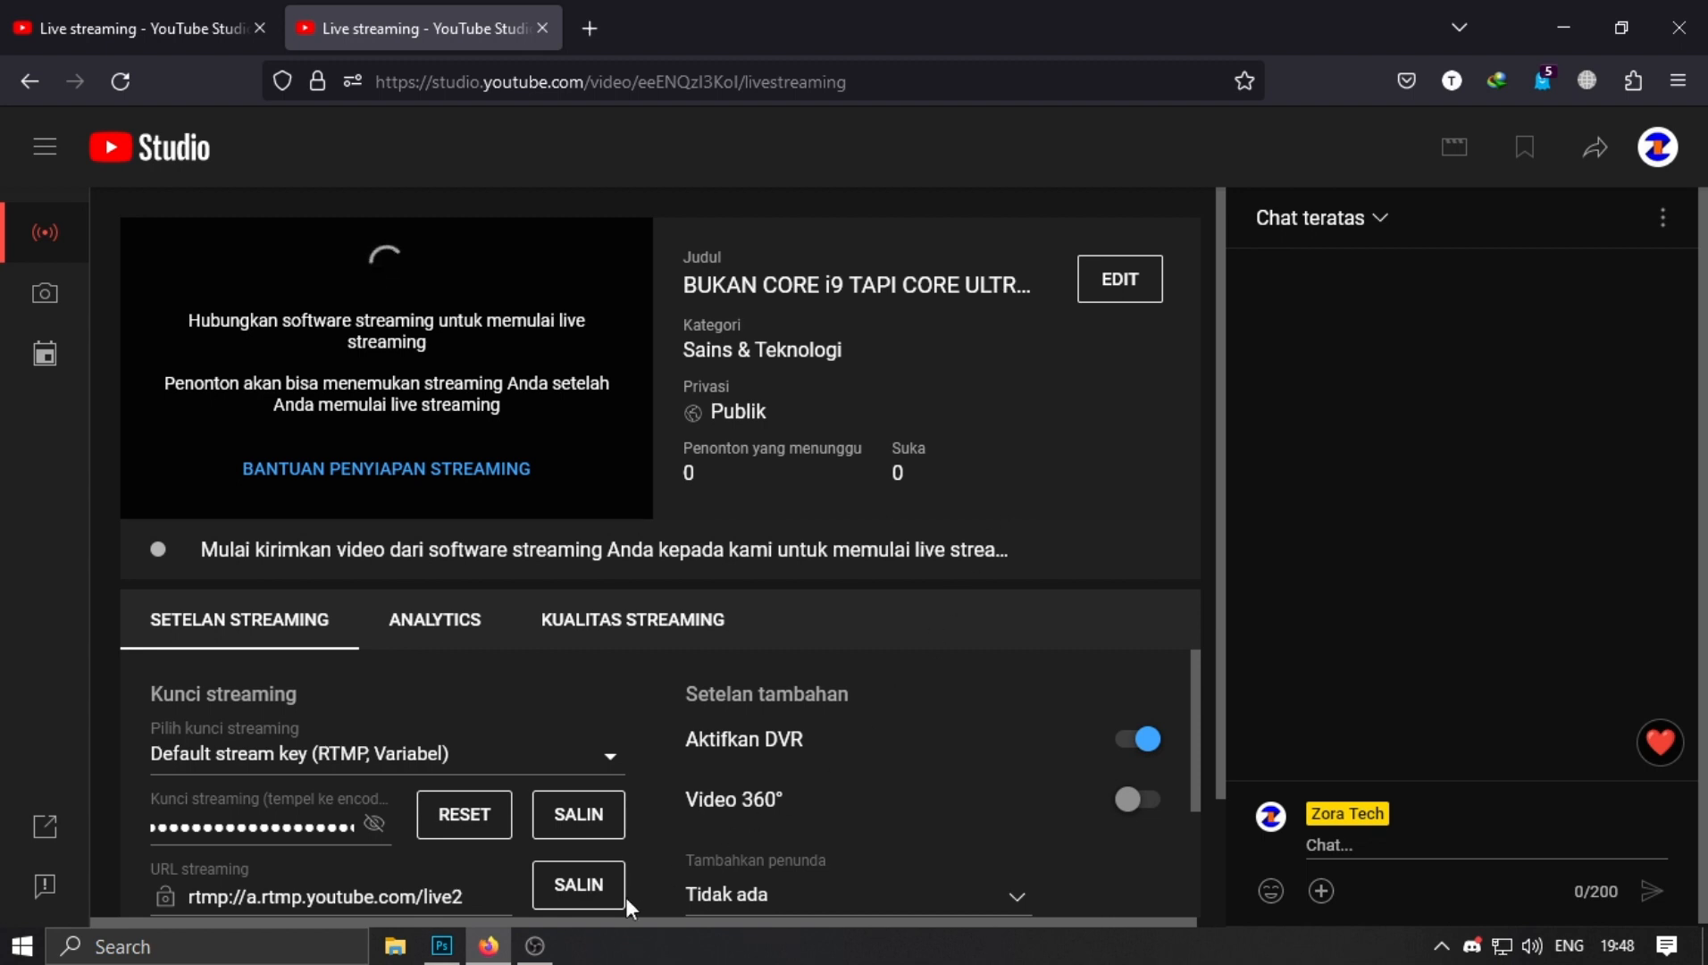
- Switch back to the OBS main window
left_click(535, 945)
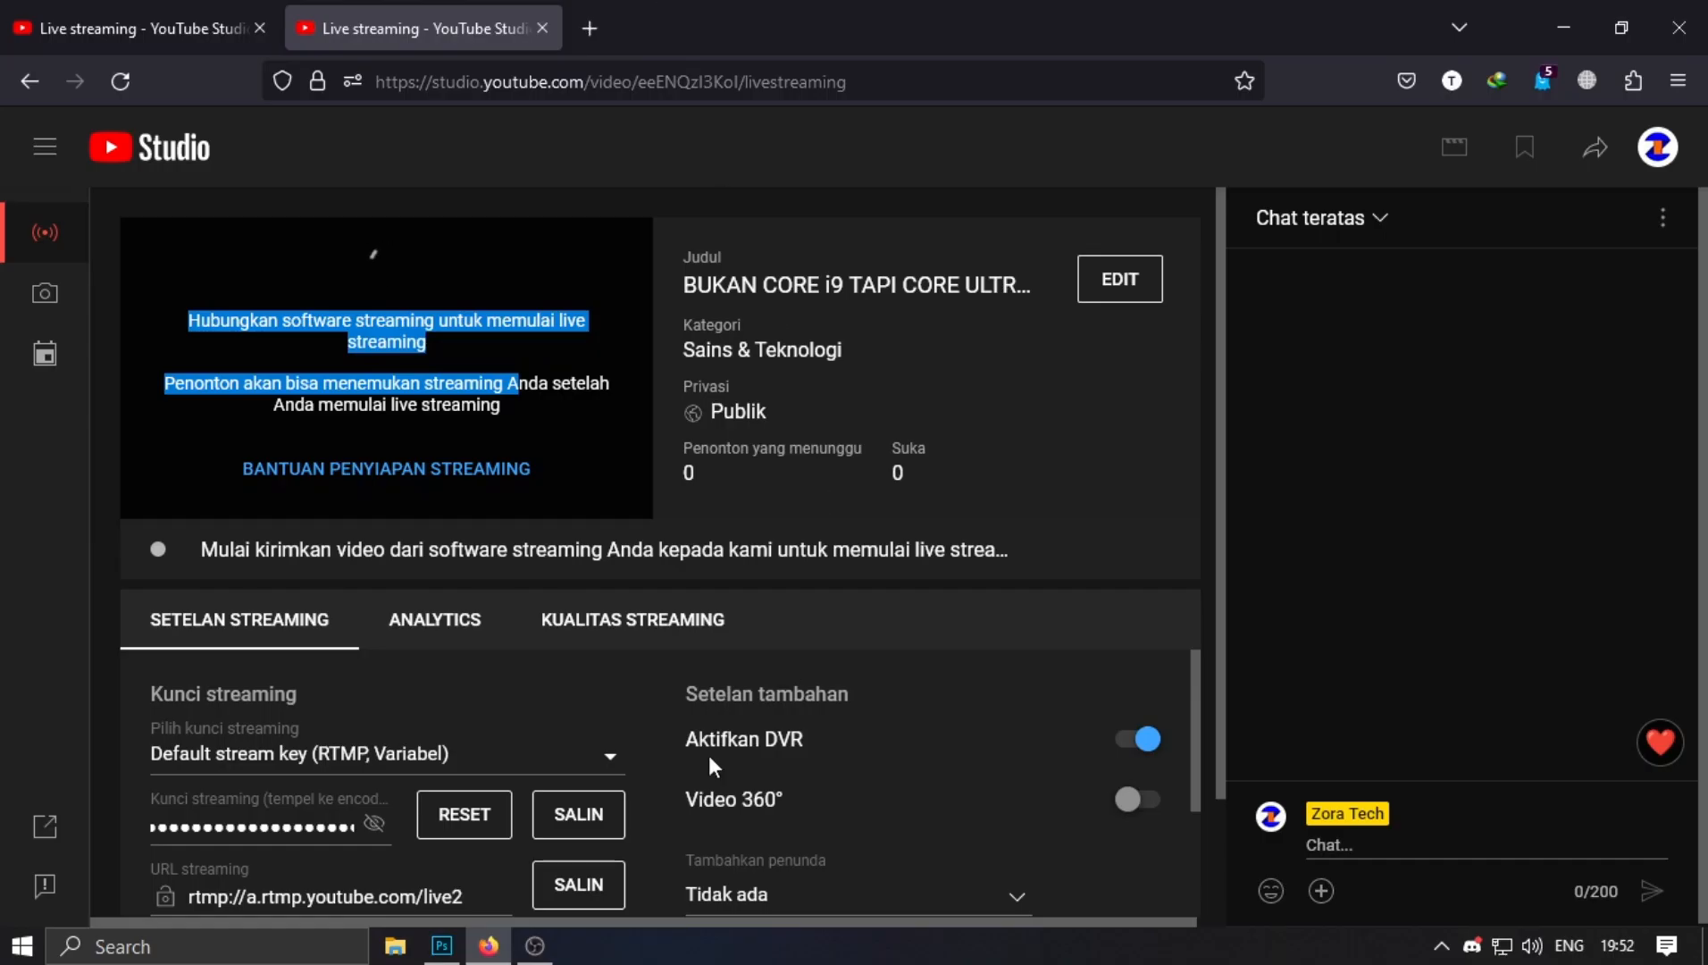
left_click(541, 945)
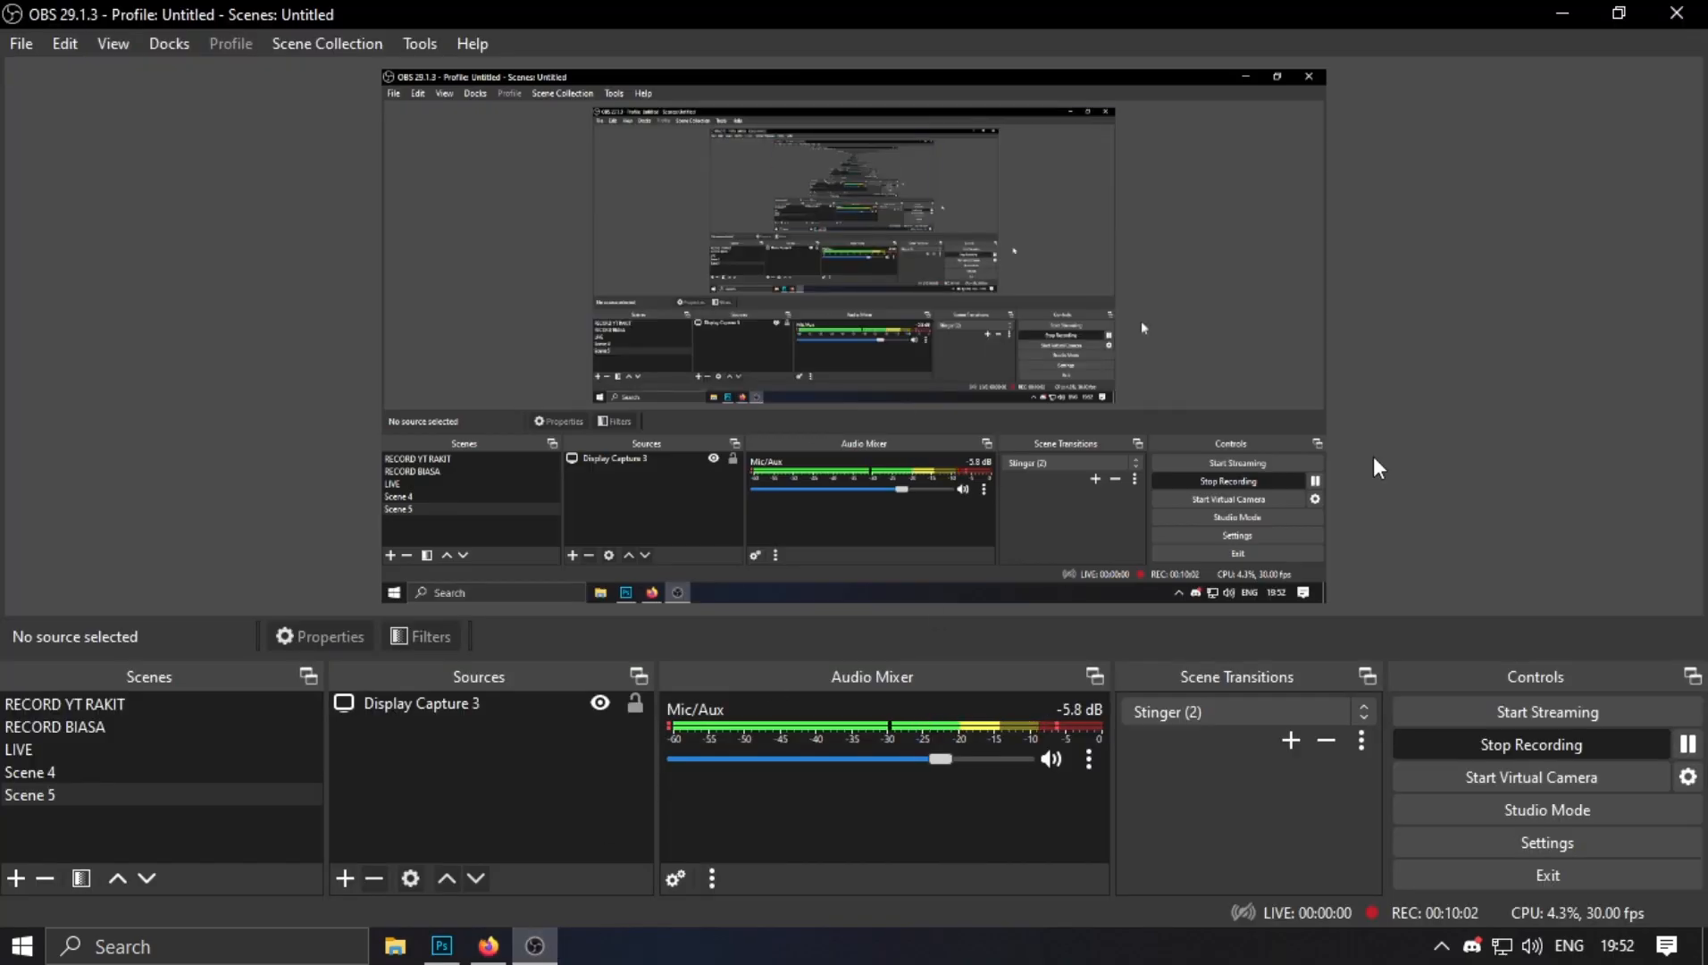